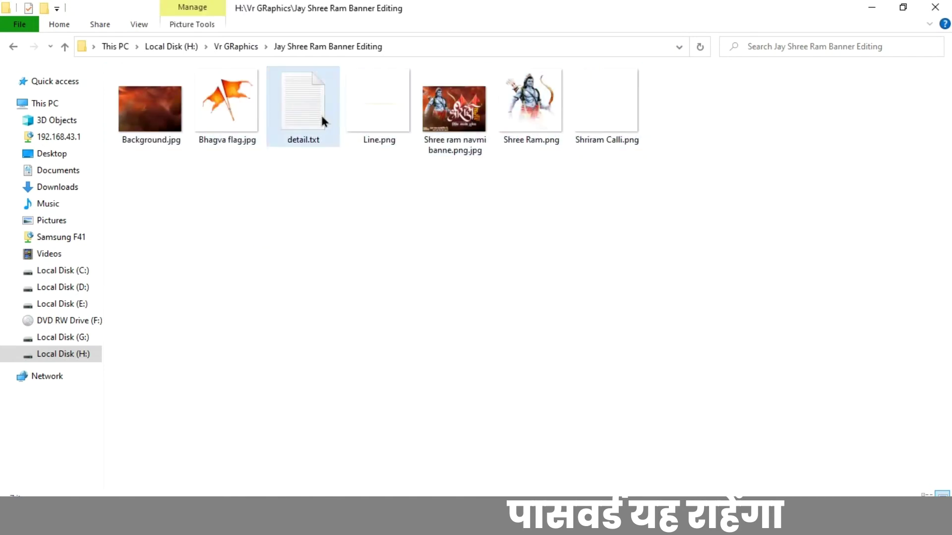
# - Open detail.txt and add a third line reading "इस PNG की डाउनलोड लिंक आपको Discription"
pyautogui.moveTo(528, 67); pyautogui.dragTo(810, 80)
pyautogui.click(661, 160)
pyautogui.press('Return')
pyautogui.press('super+space')
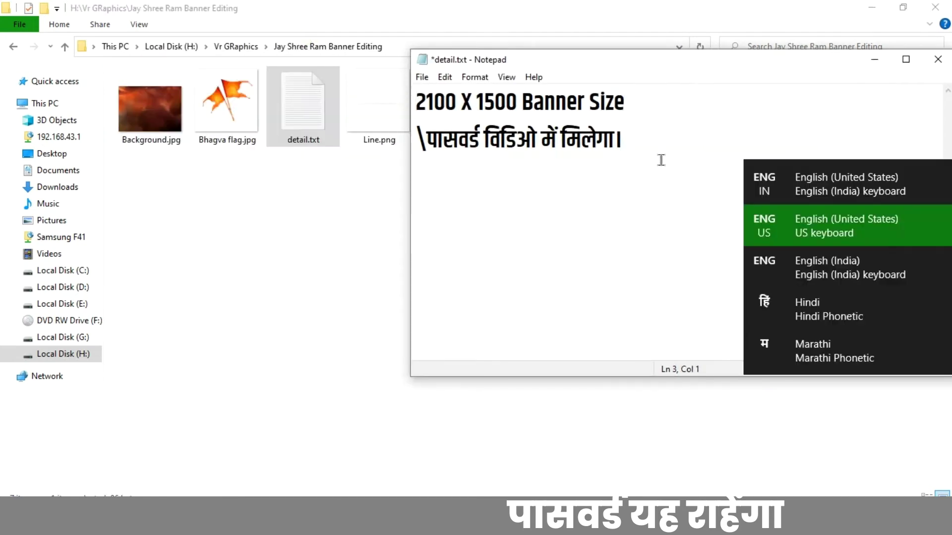
pyautogui.write('इस पंग PNG')
pyautogui.press('super+space')
pyautogui.write('ki downl')
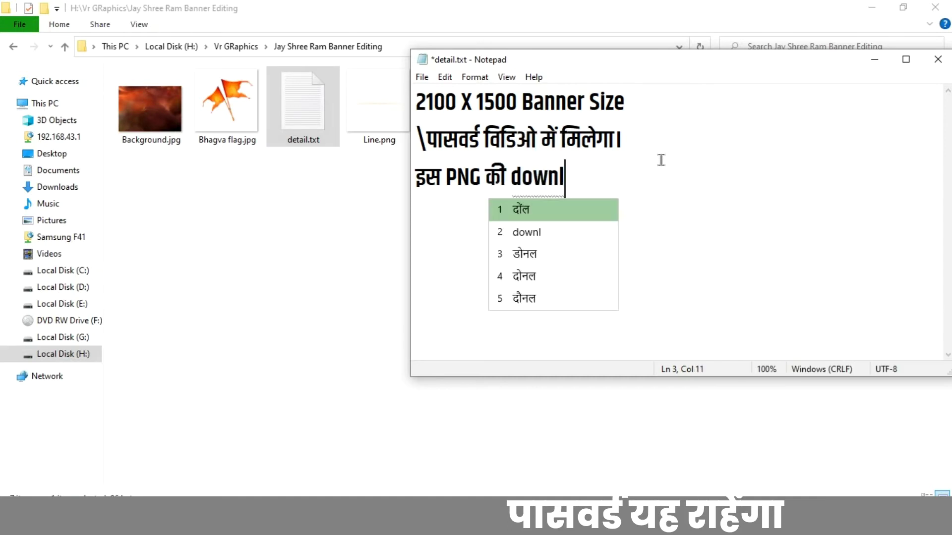
pyautogui.write('oad link apko ')
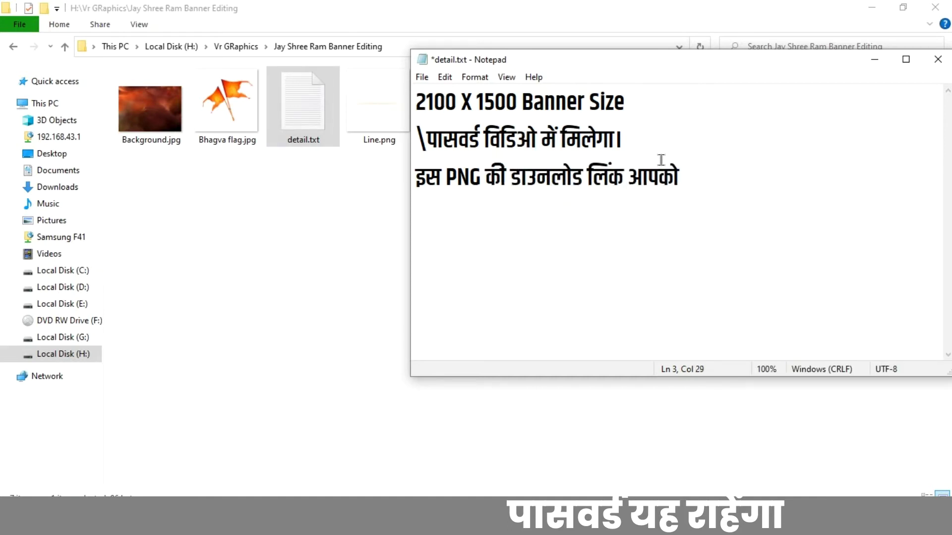
pyautogui.write('Discription')
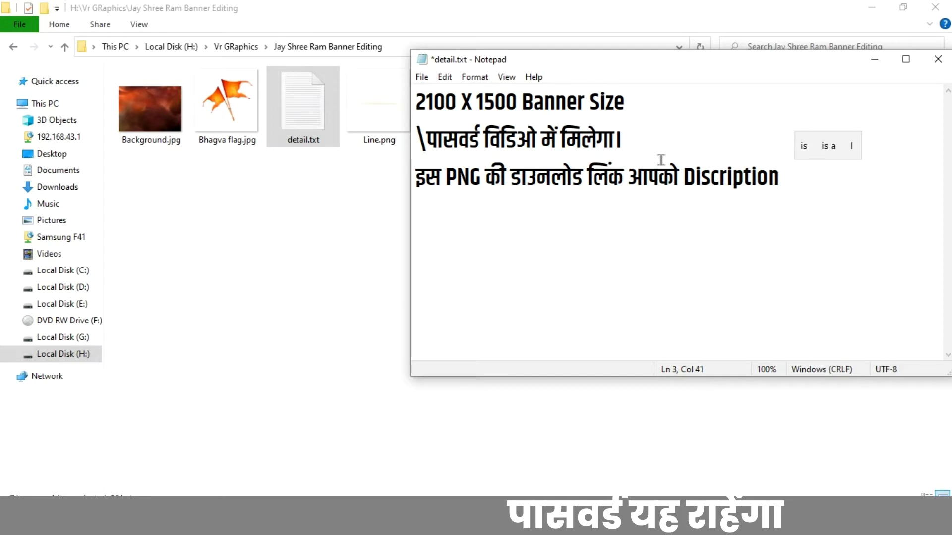
# - Add "में मिलेगी" on a fourth line of the note, then save and close the file
pyautogui.press('Return')
pyautogui.press('super+space')
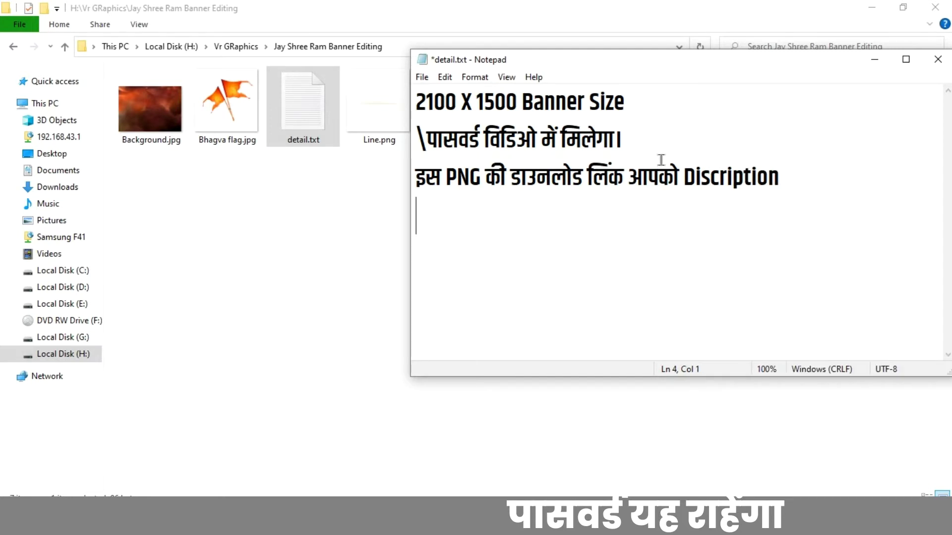
pyautogui.write('me milegi')
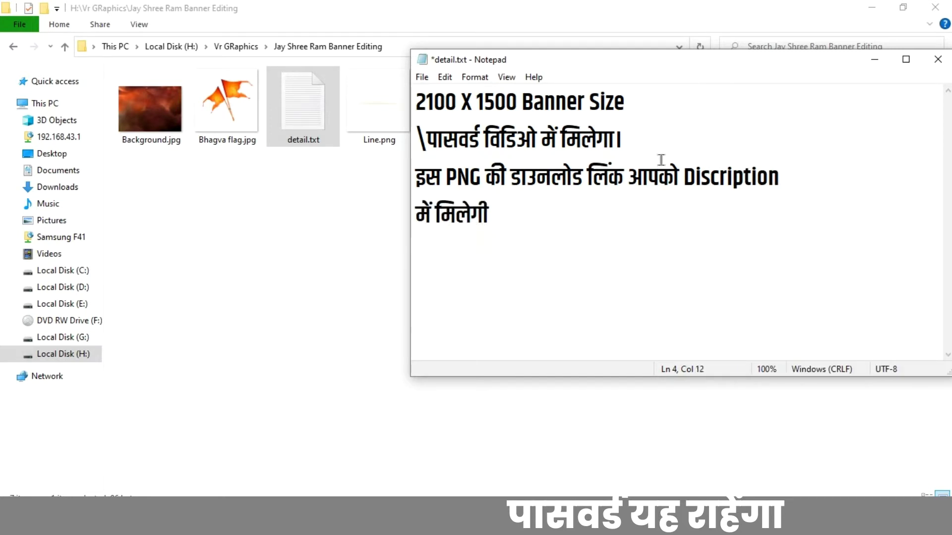
pyautogui.hotkey('ctrl', 's')
pyautogui.click(937, 59)
# - Check the details of Background.jpg in its file properties
pyautogui.click(297, 323)
pyautogui.moveTo(150, 128); pyautogui.dragTo(275, 277)
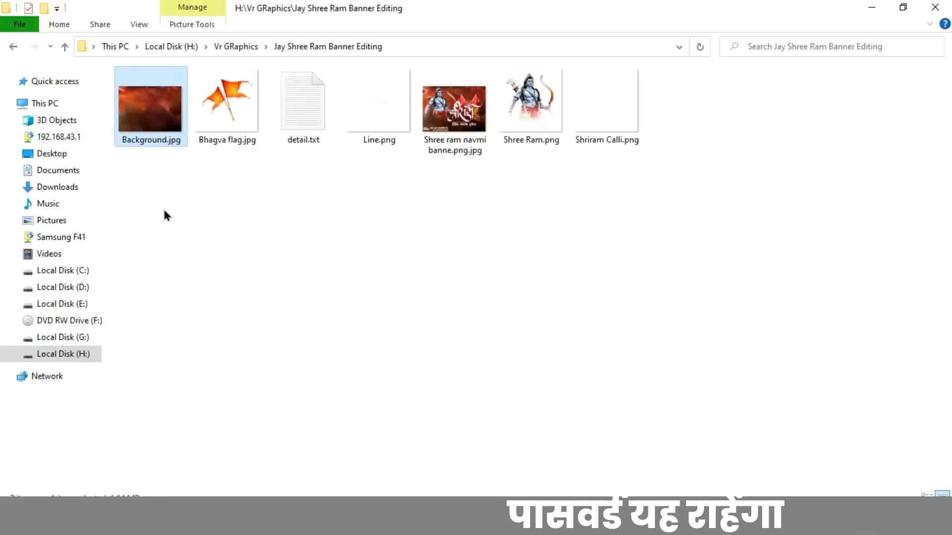
pyautogui.rightClick(162, 208)
pyautogui.click(198, 484)
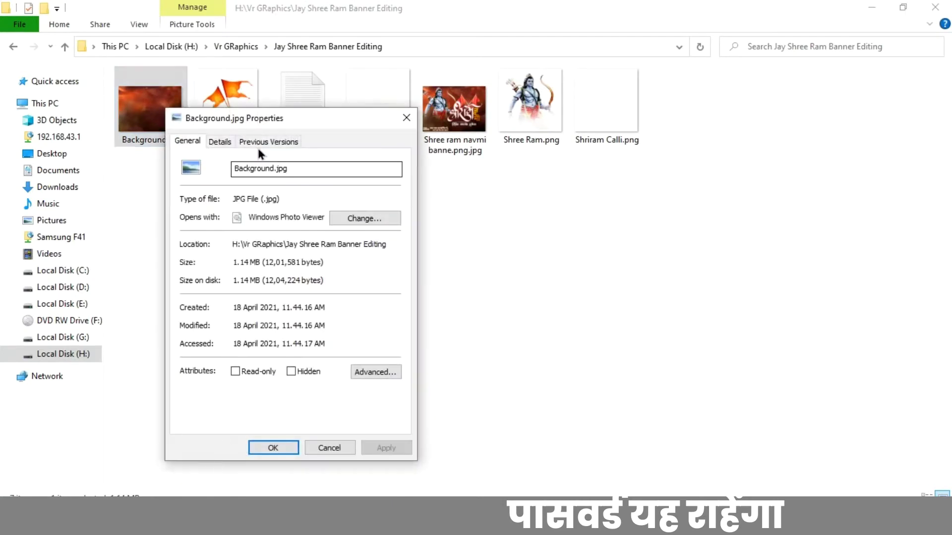
pyautogui.click(219, 142)
pyautogui.click(407, 118)
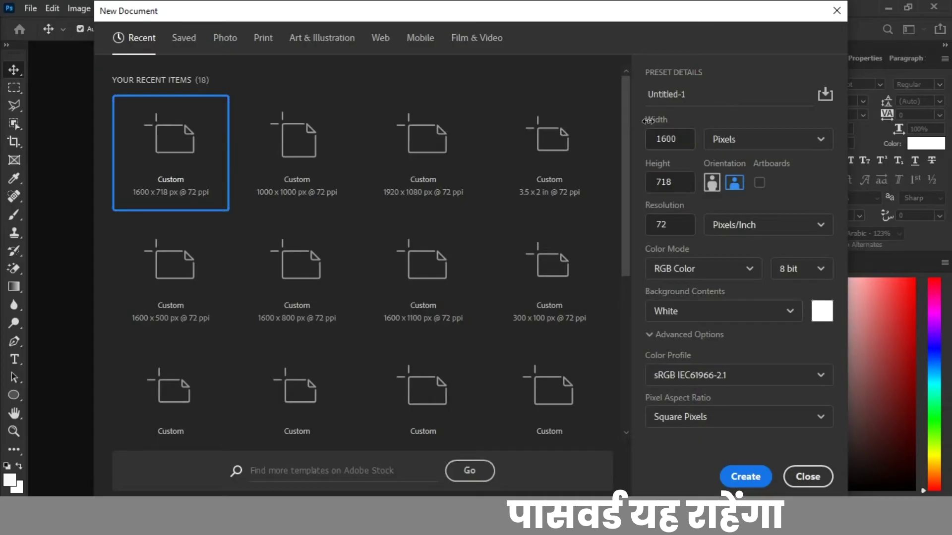
# - Create a new document 2100 pixels wide and 1500 pixels high
pyautogui.press('Tab')
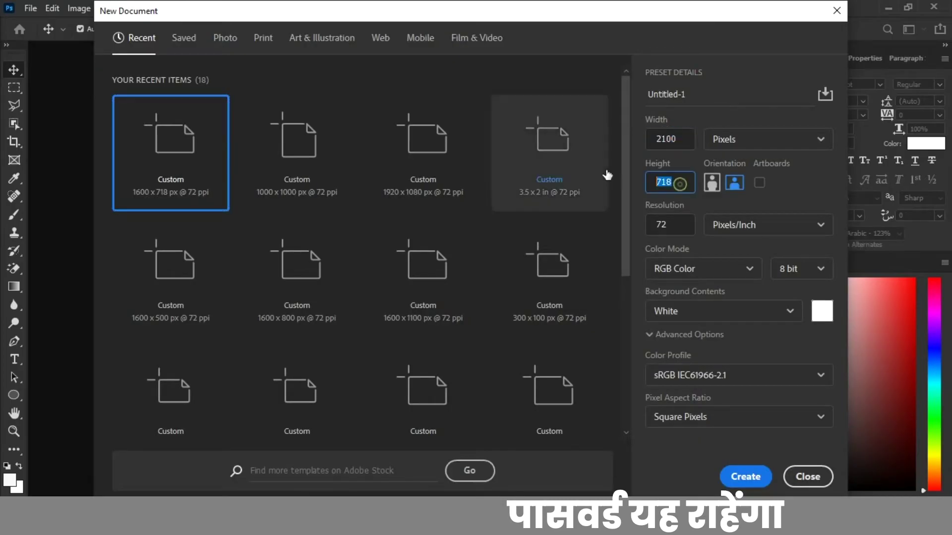
pyautogui.write('1500')
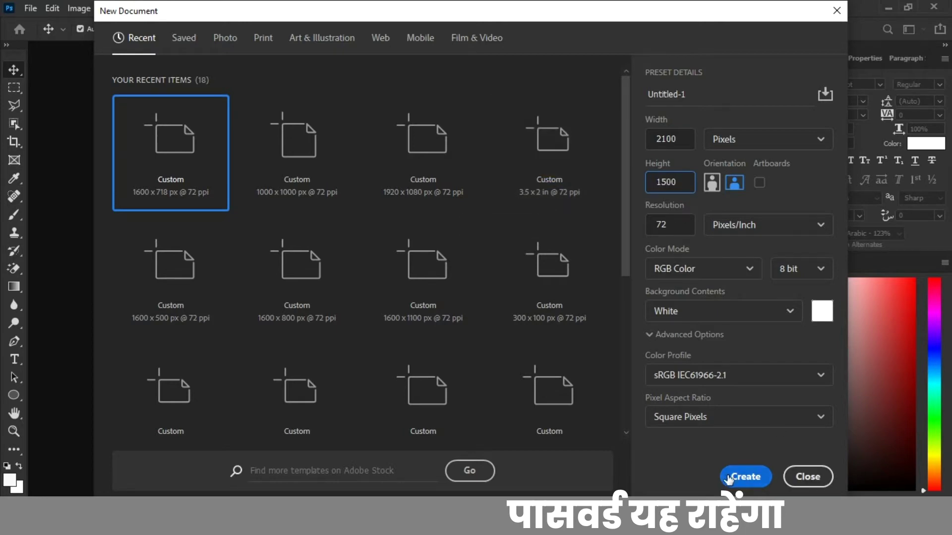
pyautogui.click(746, 476)
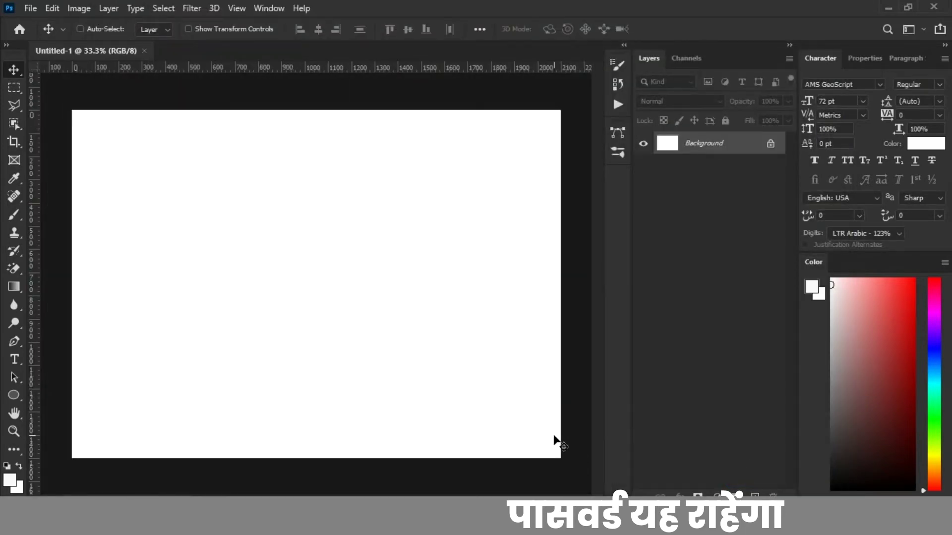
# - Place Background.jpg from the banner folder so it fills the canvas
pyautogui.hotkey('ctrl', '0')
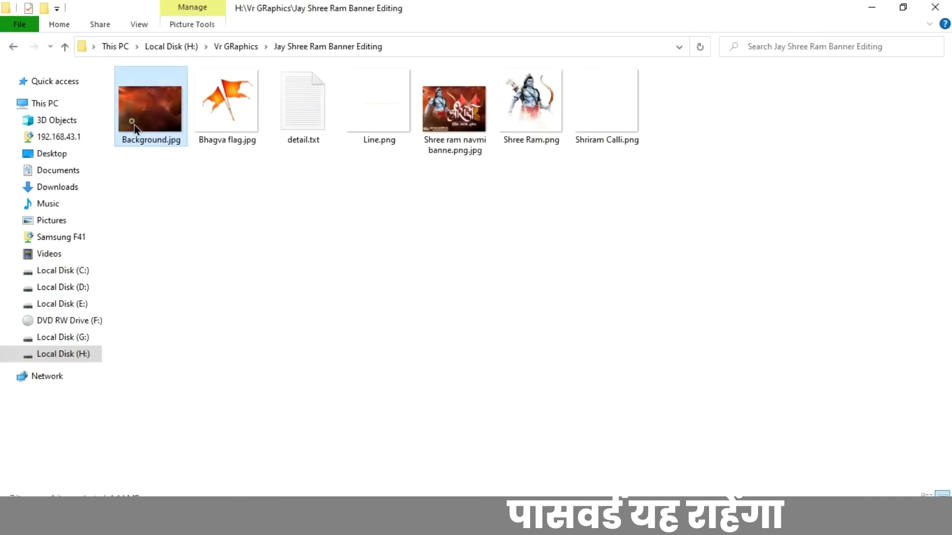
pyautogui.moveTo(134, 128); pyautogui.dragTo(207, 210)
pyautogui.press('Return')
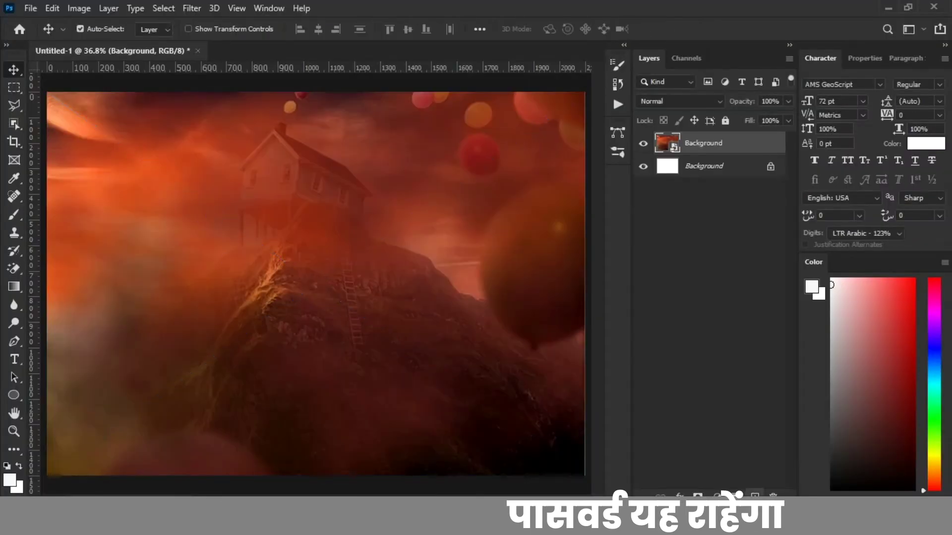
# - Add a new layer and paint dark red smoke on it with the 4482 px textured brush
pyautogui.click(754, 495)
pyautogui.press('b')
pyautogui.click(97, 33)
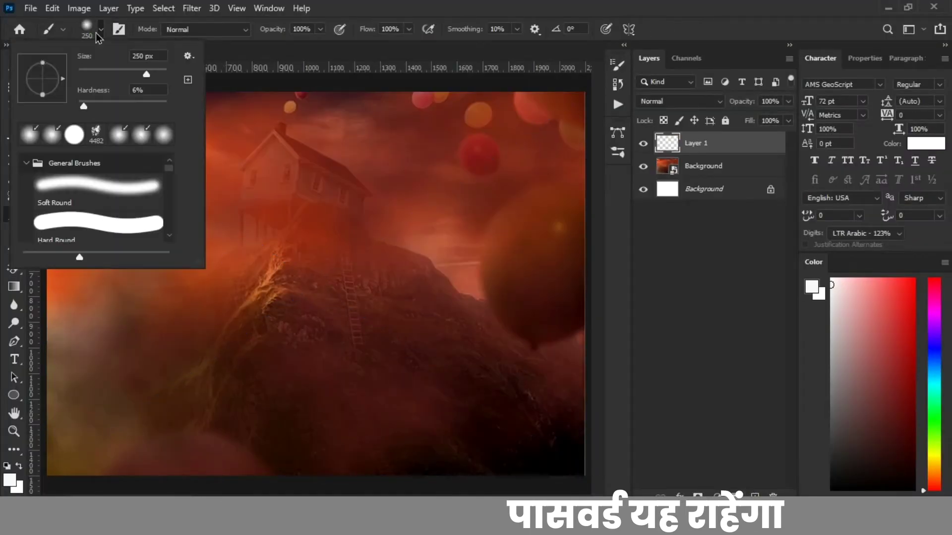
pyautogui.click(95, 135)
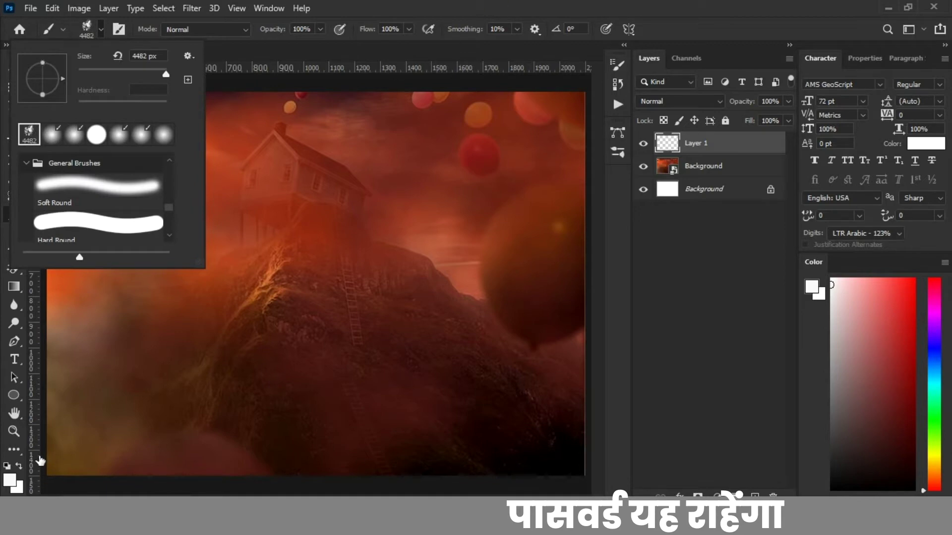
pyautogui.click(9, 480)
pyautogui.click(477, 151)
pyautogui.click(719, 151)
pyautogui.click(895, 90)
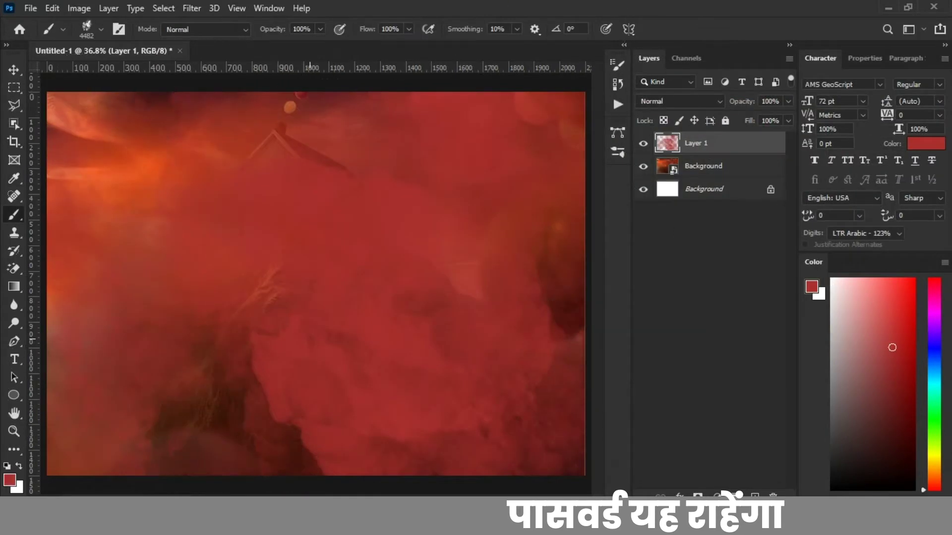
# - Set the foreground colour to #e22f2d and paint brighter red smoke over the same layer
pyautogui.click(9, 480)
pyautogui.click(720, 117)
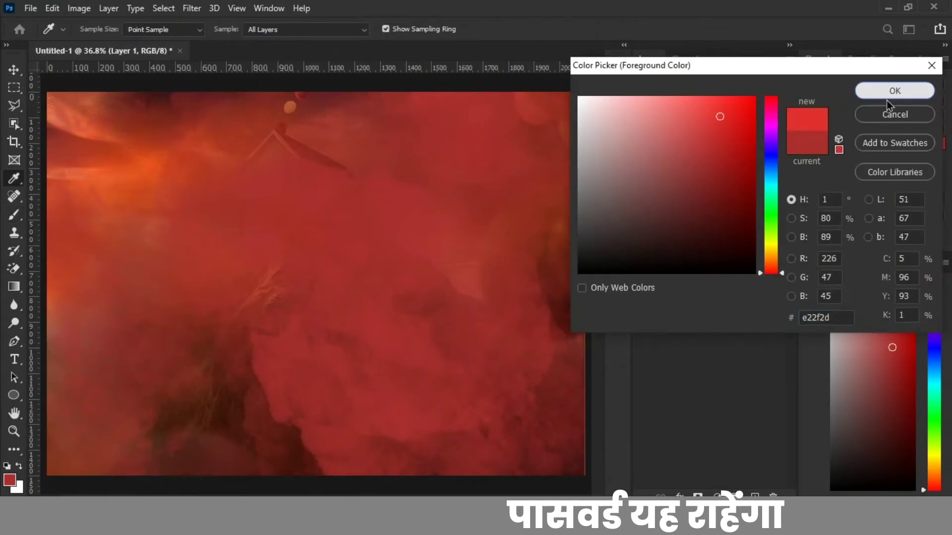
pyautogui.click(894, 91)
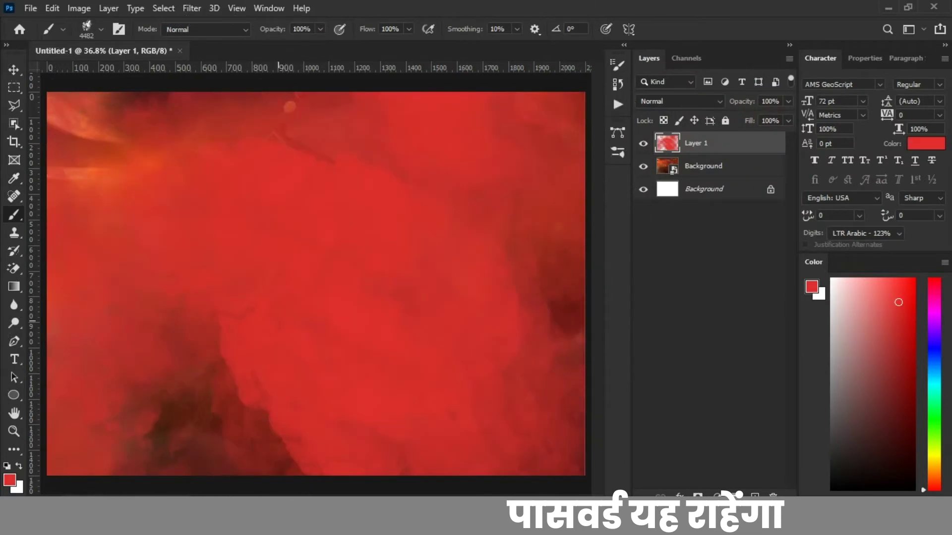
# - Set the blend mode of the red smoke layer to Linear Burn
pyautogui.press('v')
pyautogui.click(679, 102)
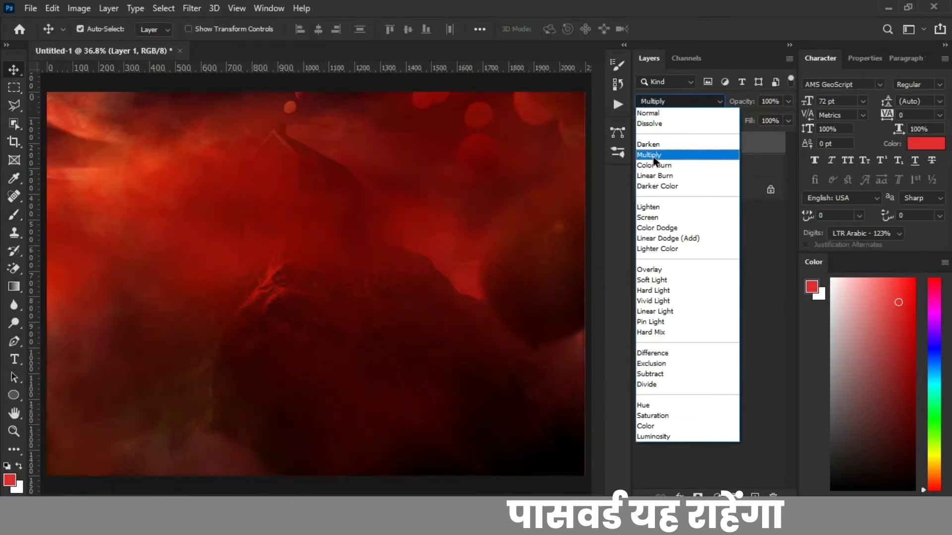
pyautogui.click(655, 175)
# - Enlarge and position the red smoke layer to cover the whole canvas, and lower its opacity
pyautogui.moveTo(377, 258); pyautogui.dragTo(382, 277)
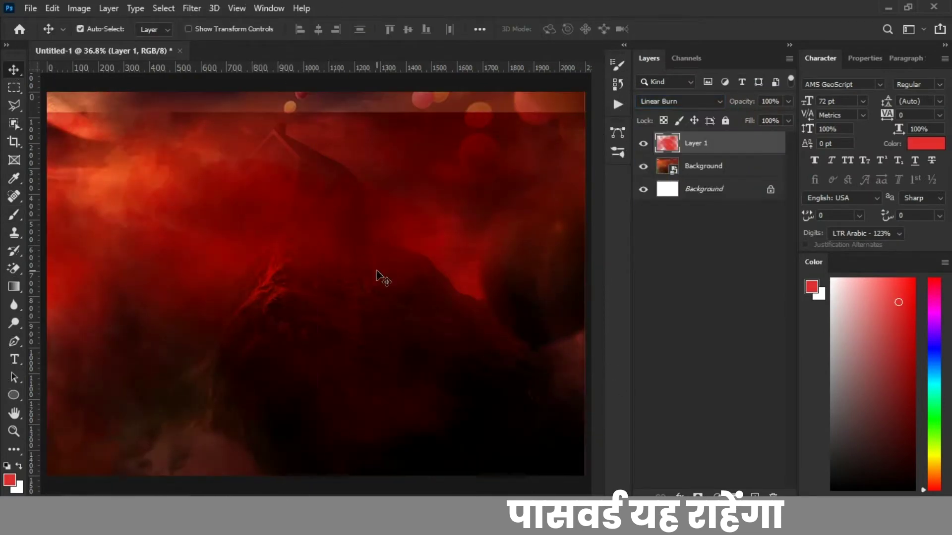
pyautogui.scroll(-5, 380, 278)
pyautogui.hotkey('ctrl', 't')
pyautogui.moveTo(431, 210); pyautogui.dragTo(675, 36)
pyautogui.moveTo(425, 255); pyautogui.dragTo(287, 348)
pyautogui.press('Return')
pyautogui.hotkey('ctrl', '0')
pyautogui.moveTo(745, 102); pyautogui.dragTo(717, 101)
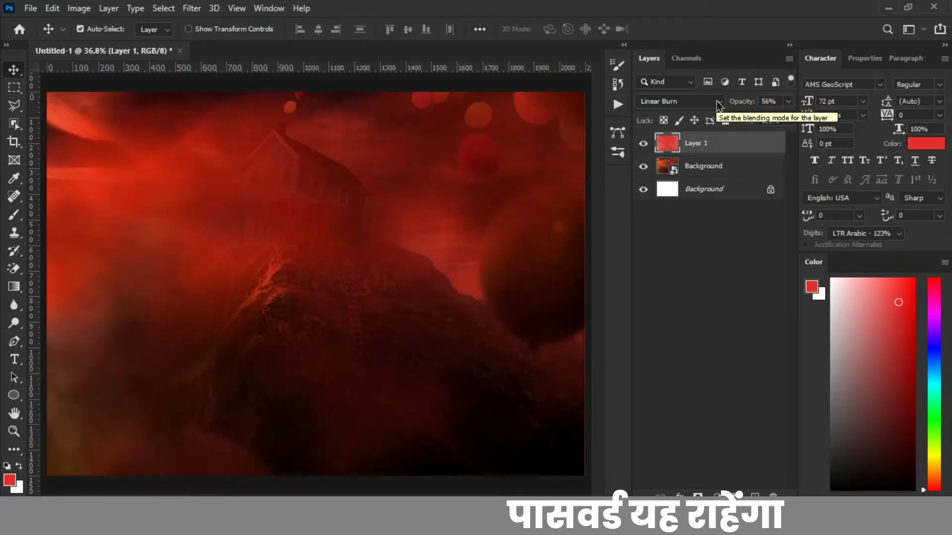
pyautogui.click(659, 299)
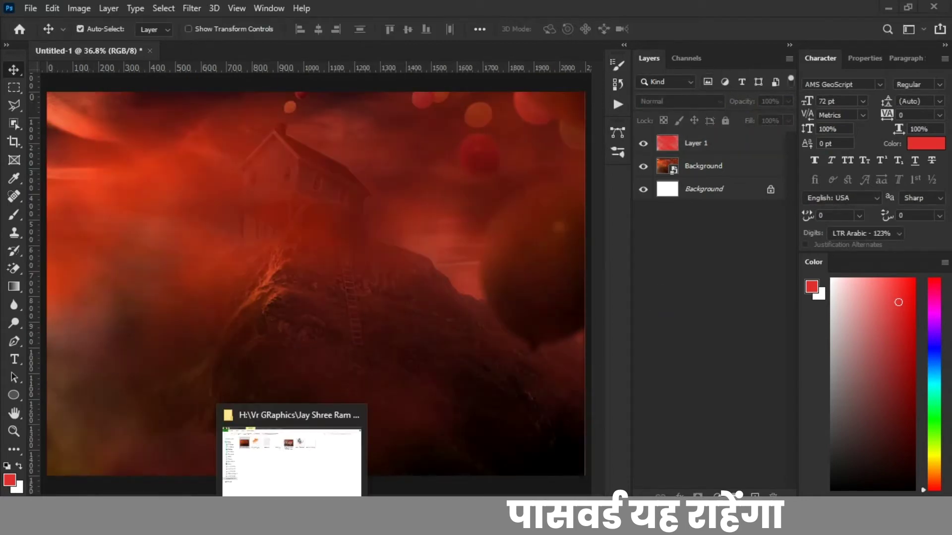
# - Place Shree Ram.png from the banner folder and scale and position the figure on the banner's left half
pyautogui.click(317, 479)
pyautogui.moveTo(530, 117); pyautogui.dragTo(201, 265)
pyautogui.press('Return')
pyautogui.hotkey('ctrl', 't')
pyautogui.moveTo(365, 463)
pyautogui.mouseDown()
pyautogui.moveTo(396, 463)
pyautogui.moveTo(377, 449)
pyautogui.mouseUp()
pyautogui.press('Return')
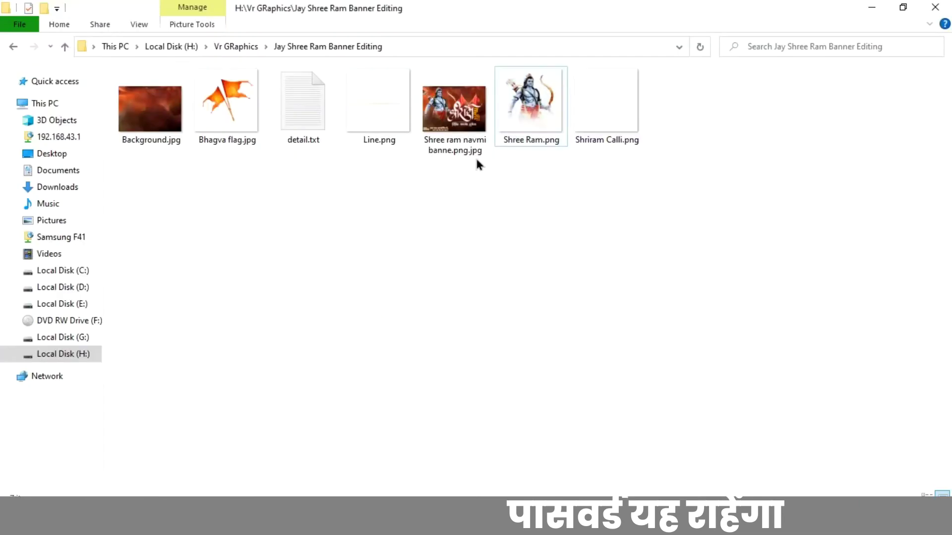
# - Place Shriram Calli.png on the banner and give it a Bevel & Emboss effect with an orange-red shadow colour
pyautogui.moveTo(606, 102); pyautogui.dragTo(518, 231)
pyautogui.press('Return')
pyautogui.click(679, 495)
pyautogui.click(701, 380)
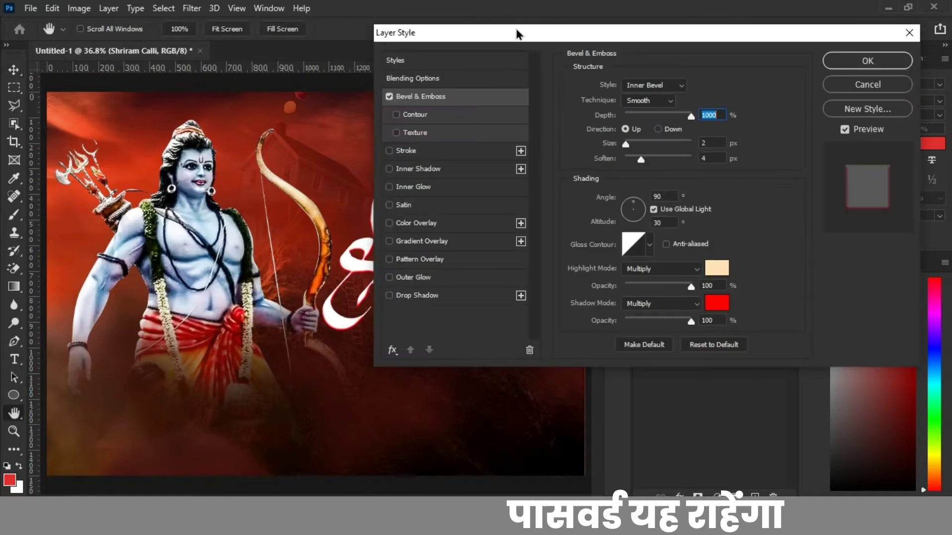
pyautogui.moveTo(516, 29); pyautogui.dragTo(653, 26)
pyautogui.click(859, 299)
pyautogui.click(722, 137)
pyautogui.click(909, 94)
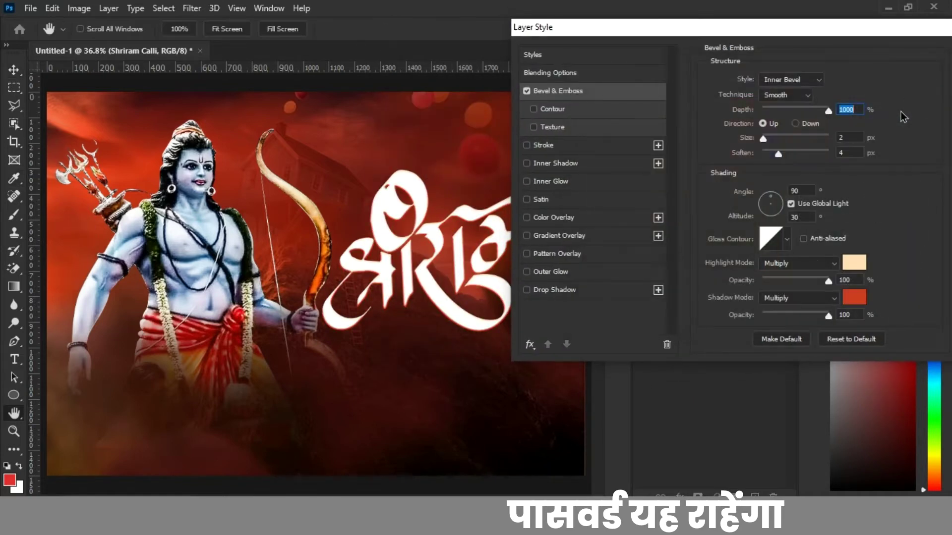
# - Set the calligraphy's bevel to size 13 px, soften 16 px, angle -176° and altitude 42°, and nudge the calligraphy slightly upward
pyautogui.moveTo(751, 117); pyautogui.dragTo(878, 141)
pyautogui.moveTo(778, 154); pyautogui.dragTo(831, 154)
pyautogui.moveTo(763, 138)
pyautogui.mouseDown()
pyautogui.moveTo(781, 136)
pyautogui.moveTo(772, 137)
pyautogui.mouseUp()
pyautogui.moveTo(769, 206); pyautogui.dragTo(764, 205)
pyautogui.moveTo(744, 27); pyautogui.dragTo(611, 10)
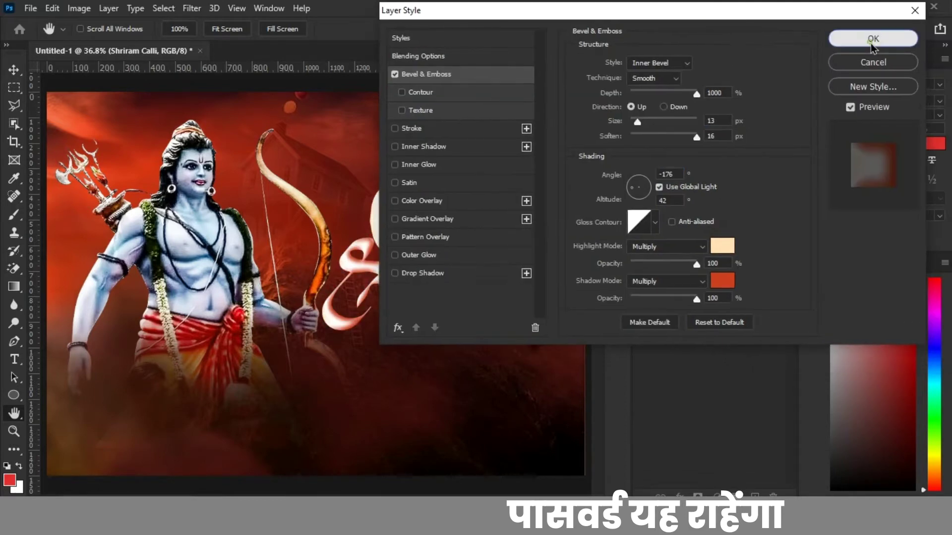
pyautogui.click(873, 44)
pyautogui.moveTo(516, 233); pyautogui.dragTo(523, 223)
# - Add the text "na" in white using the AMS Calligraphy 8 font
pyautogui.press('t')
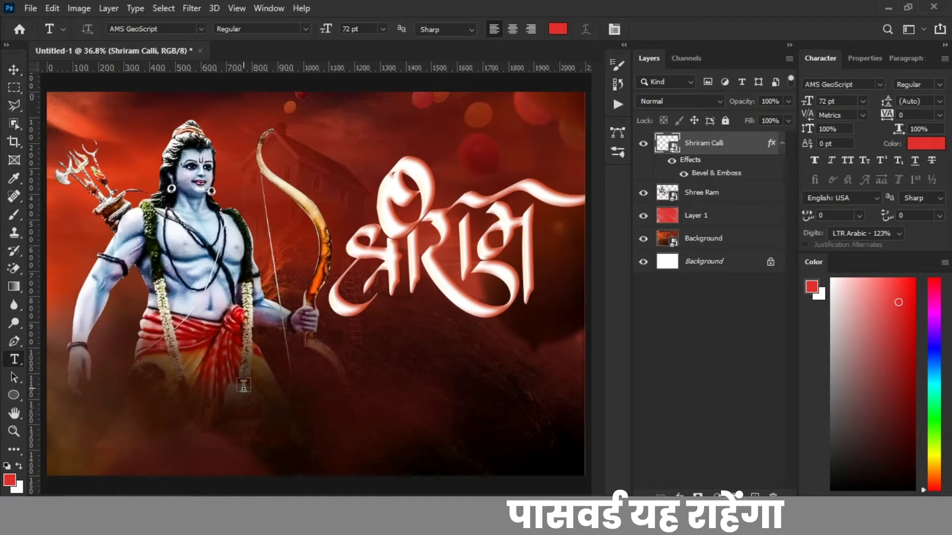
pyautogui.click(378, 321)
pyautogui.press('super+space')
pyautogui.press('super+space')
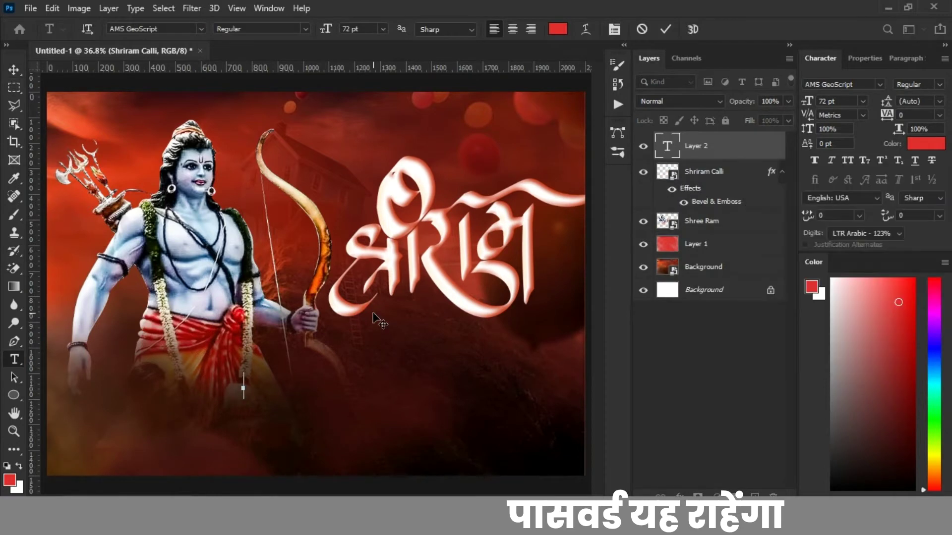
pyautogui.write('n')
pyautogui.press('space')
pyautogui.press('super+space')
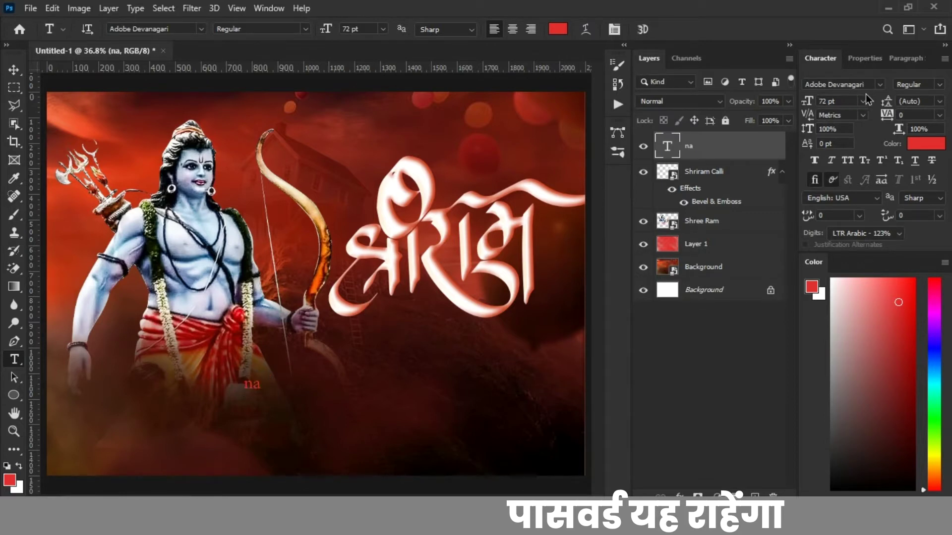
pyautogui.click(879, 85)
pyautogui.click(750, 299)
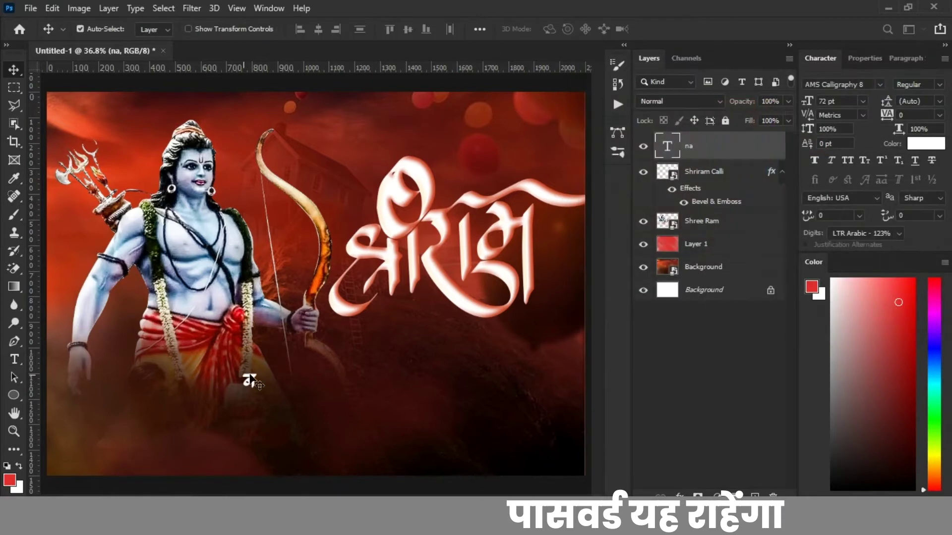
# - Move the "na" letter beside the right end of the calligraphy and enlarge it to 145.29 pt
pyautogui.moveTo(249, 387); pyautogui.dragTo(552, 263)
pyautogui.hotkey('ctrl', 't')
pyautogui.press('Return')
# - Duplicate the letter twice downward and change the copies' text to "va" and "ima"
pyautogui.doubleClick(553, 263)
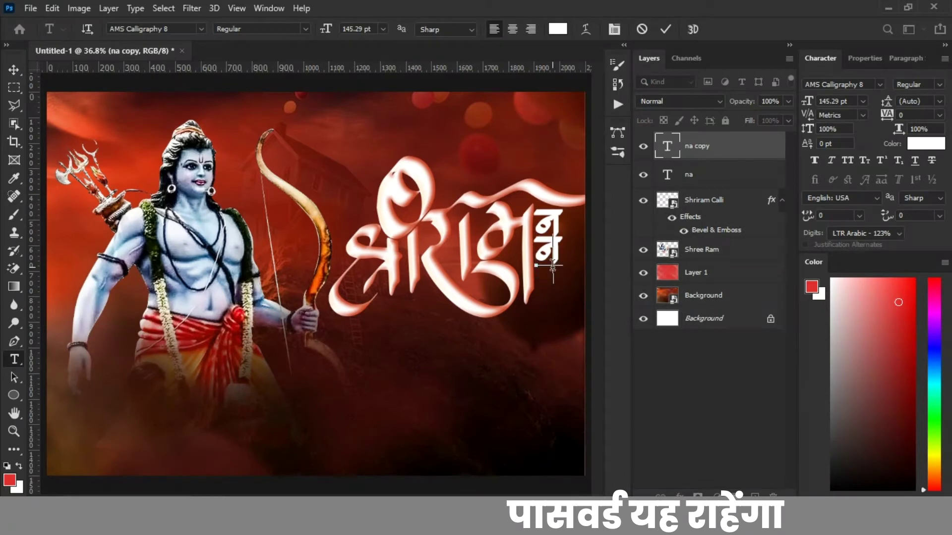
pyautogui.hotkey('ctrl', 'Return')
pyautogui.moveTo(562, 264); pyautogui.dragTo(557, 302)
pyautogui.doubleClick(554, 292)
pyautogui.hotkey('ctrl', 'Return')
# - Adjust the positions of the three letters so they stack neatly beside the calligraphy
pyautogui.moveTo(548, 215); pyautogui.dragTo(553, 215)
pyautogui.moveTo(551, 248); pyautogui.dragTo(551, 244)
pyautogui.moveTo(558, 281); pyautogui.dragTo(563, 281)
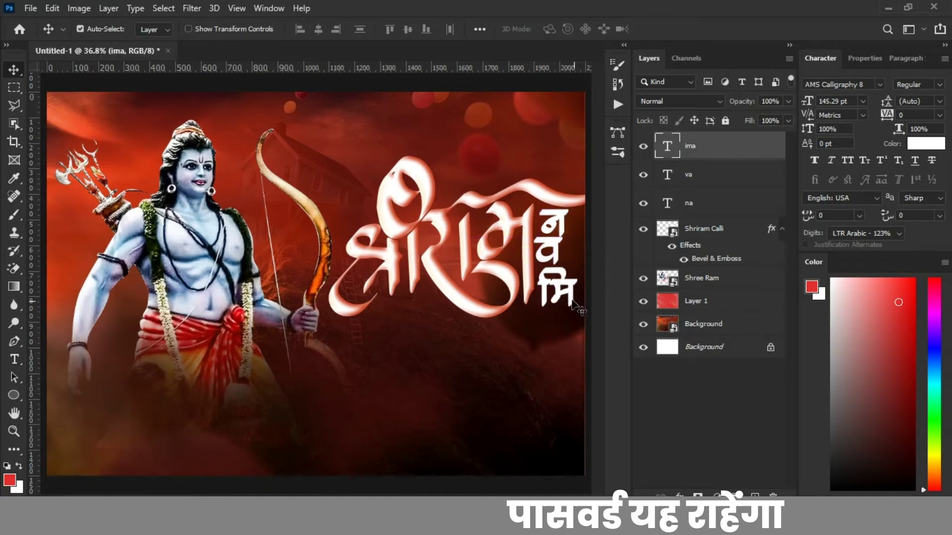
# - Apply an Inner Bevel style to the "ima" letter with 1000% depth and 16 px soften
pyautogui.click(679, 494)
pyautogui.click(699, 379)
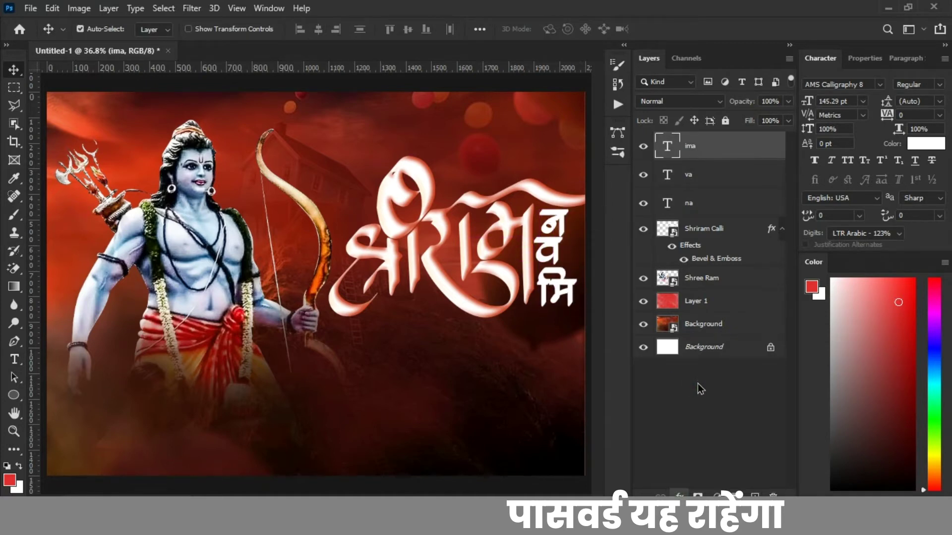
pyautogui.moveTo(693, 17); pyautogui.dragTo(465, 334)
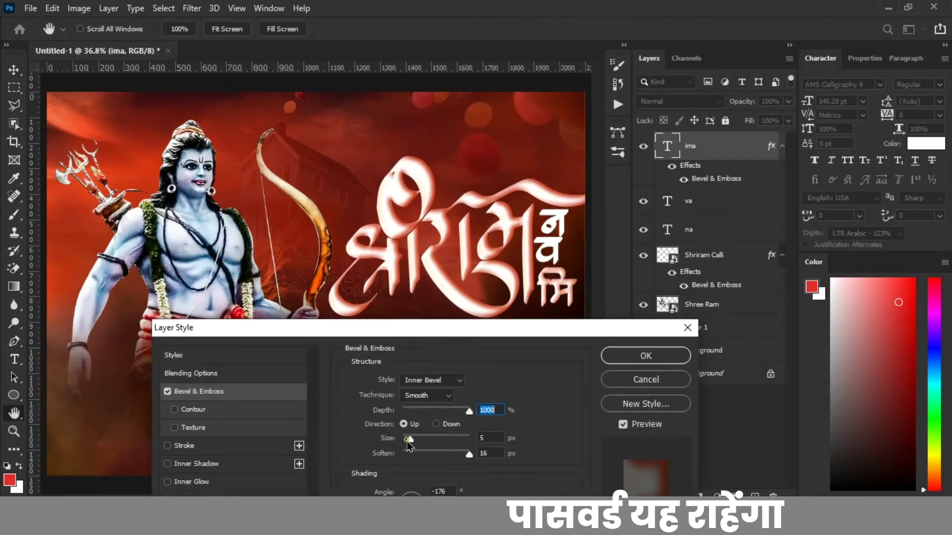
pyautogui.click(645, 356)
# - Copy the bevel layer style from the "ima" letter to the "va" and "na" letters
pyautogui.rightClick(710, 147)
pyautogui.click(739, 471)
pyautogui.click(684, 205)
pyautogui.rightClick(694, 201)
pyautogui.click(729, 481)
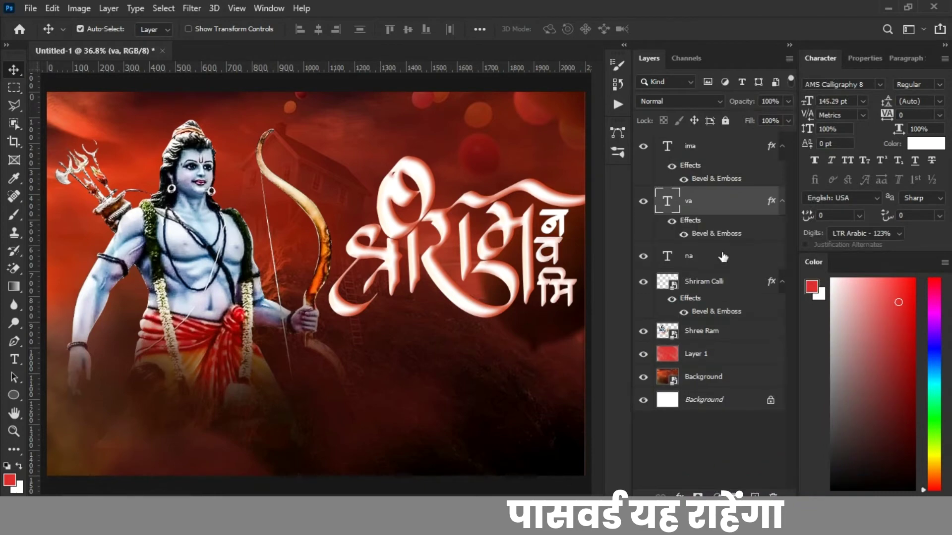
pyautogui.rightClick(704, 256)
pyautogui.click(716, 480)
# - Place Line.png from the banner's image folder, scale it down and position it beneath the calligraphy
pyautogui.click(292, 446)
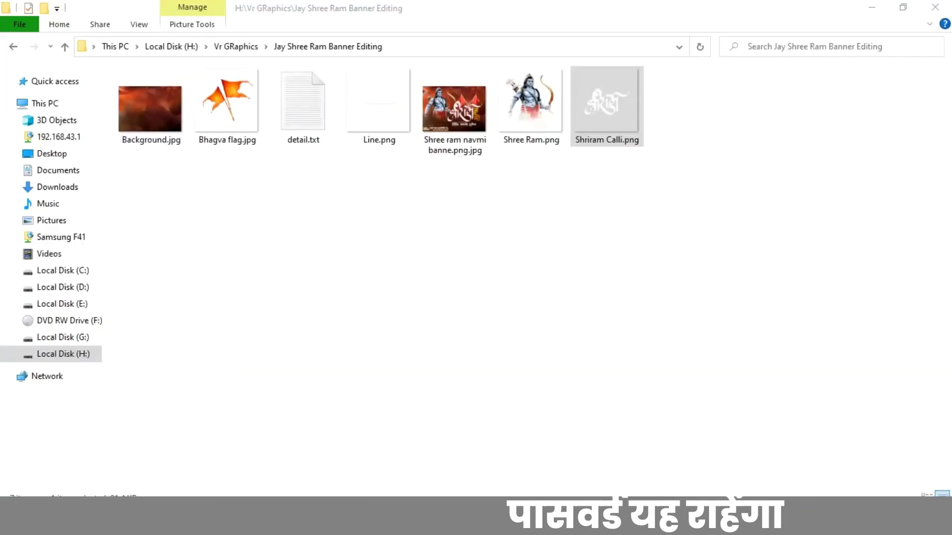
pyautogui.moveTo(370, 123); pyautogui.dragTo(411, 363)
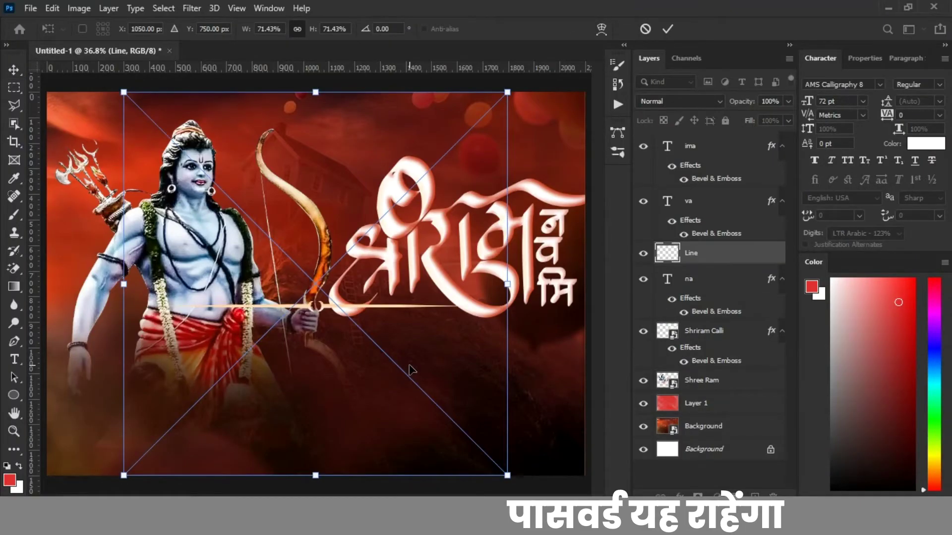
pyautogui.press('Return')
pyautogui.moveTo(139, 305); pyautogui.dragTo(277, 338)
pyautogui.hotkey('ctrl', 't')
pyautogui.moveTo(263, 126); pyautogui.dragTo(409, 272)
pyautogui.moveTo(452, 399); pyautogui.dragTo(385, 321)
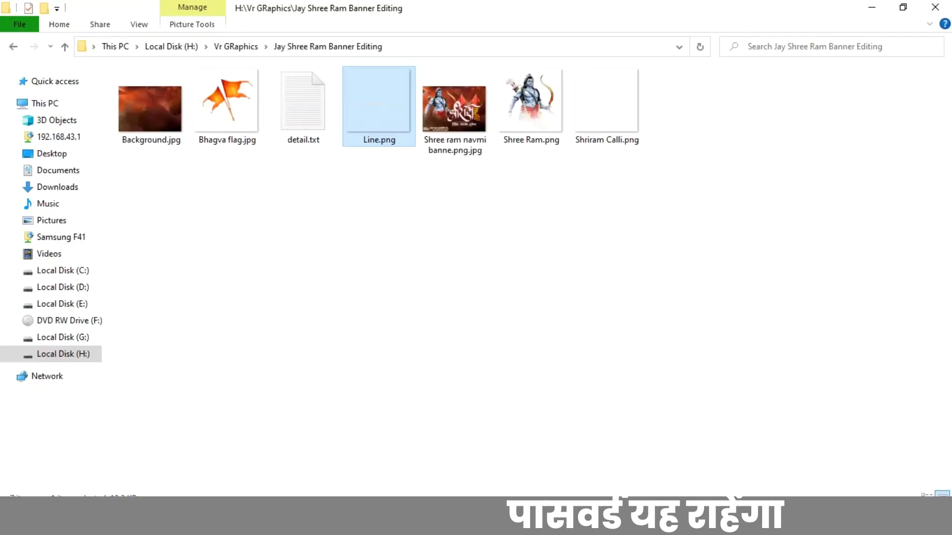
# - Place Bhagva flag.jpg from the banner's image folder into the document
pyautogui.click(392, 300)
pyautogui.moveTo(227, 107); pyautogui.dragTo(379, 332)
pyautogui.press('Return')
# - Select the flag image's white background by color and mask it out
pyautogui.click(159, 8)
pyautogui.click(191, 143)
pyautogui.click(194, 121)
pyautogui.click(584, 87)
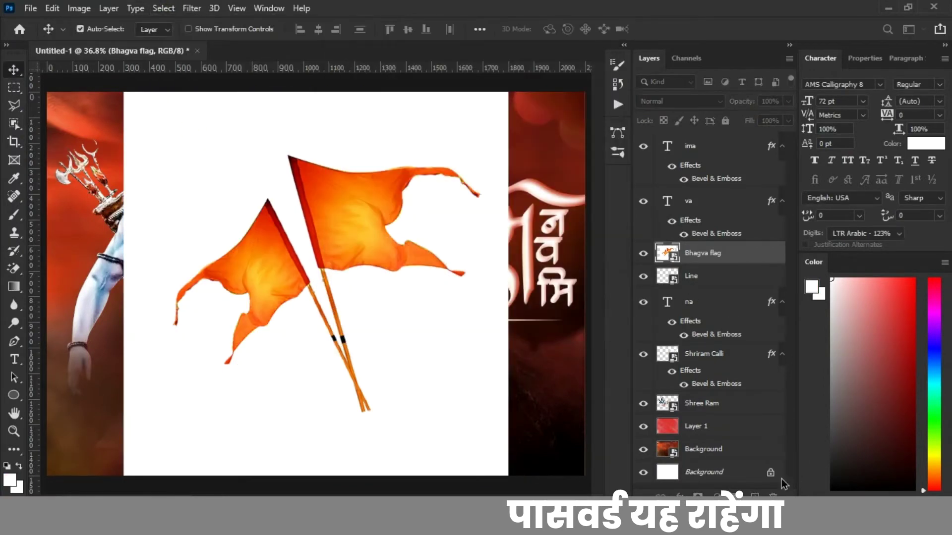
pyautogui.hotkey('ctrl', 'i')
# - Move the Bhagva flag layer below the Shree Ram layer, then shrink it and position it behind the calligraphy's upper part
pyautogui.moveTo(708, 261); pyautogui.dragTo(729, 415)
pyautogui.moveTo(498, 328); pyautogui.dragTo(511, 358)
pyautogui.hotkey('ctrl', 't')
pyautogui.moveTo(580, 394); pyautogui.dragTo(459, 272)
pyautogui.press('Return')
pyautogui.moveTo(388, 130); pyautogui.dragTo(473, 159)
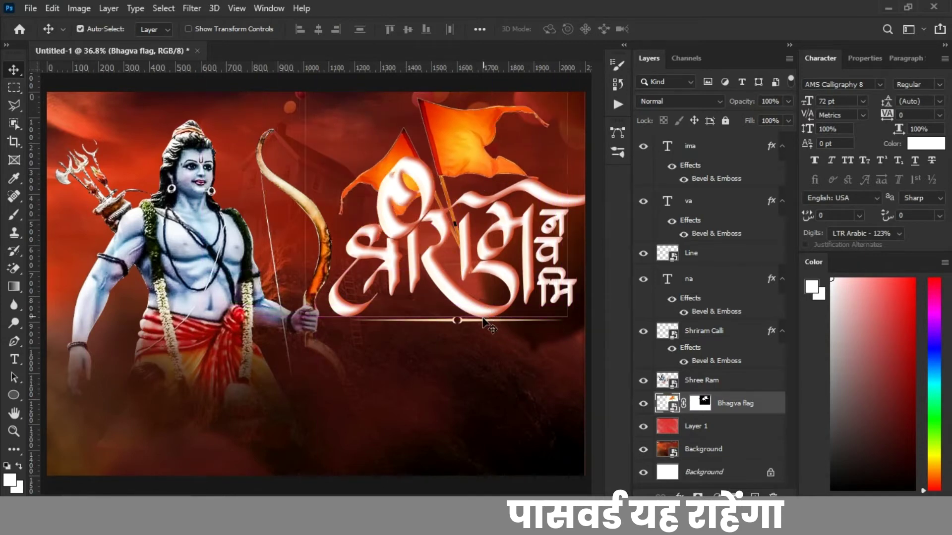
# - Rearrange the decorative line, calligraphy, three side letters and flags into a lower, balanced composition beside the Ram figure
pyautogui.moveTo(485, 325); pyautogui.dragTo(489, 348)
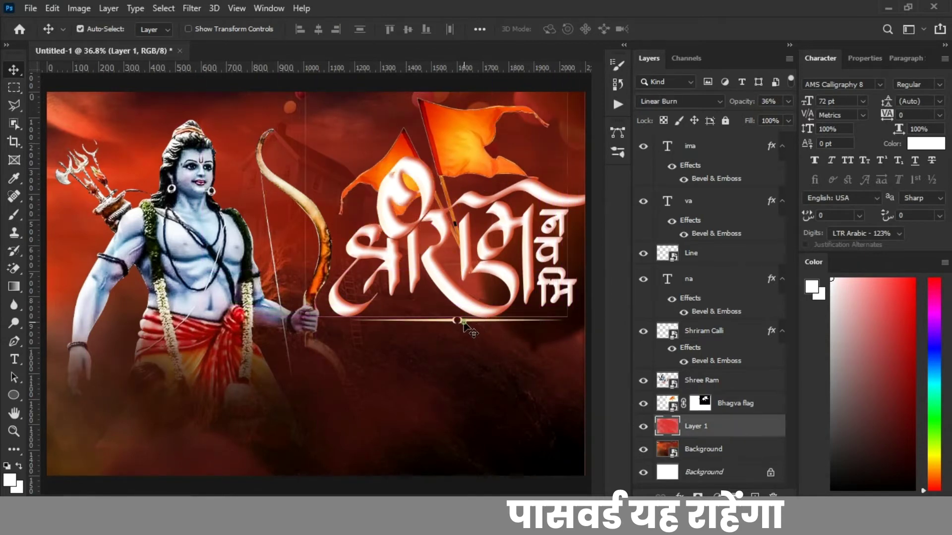
pyautogui.click(724, 409)
pyautogui.click(710, 253)
pyautogui.moveTo(449, 350); pyautogui.dragTo(450, 379)
pyautogui.moveTo(460, 301); pyautogui.dragTo(550, 322)
pyautogui.moveTo(546, 254); pyautogui.dragTo(547, 284)
pyautogui.moveTo(552, 225); pyautogui.dragTo(547, 253)
pyautogui.moveTo(460, 141)
pyautogui.mouseDown()
pyautogui.moveTo(480, 155)
pyautogui.moveTo(476, 140)
pyautogui.mouseUp()
pyautogui.moveTo(449, 349); pyautogui.dragTo(428, 340)
# - Add the white greeting text "निमित्त मंगलमेय शुभेच्छा" below the decorative line
pyautogui.press('t')
pyautogui.click(331, 395)
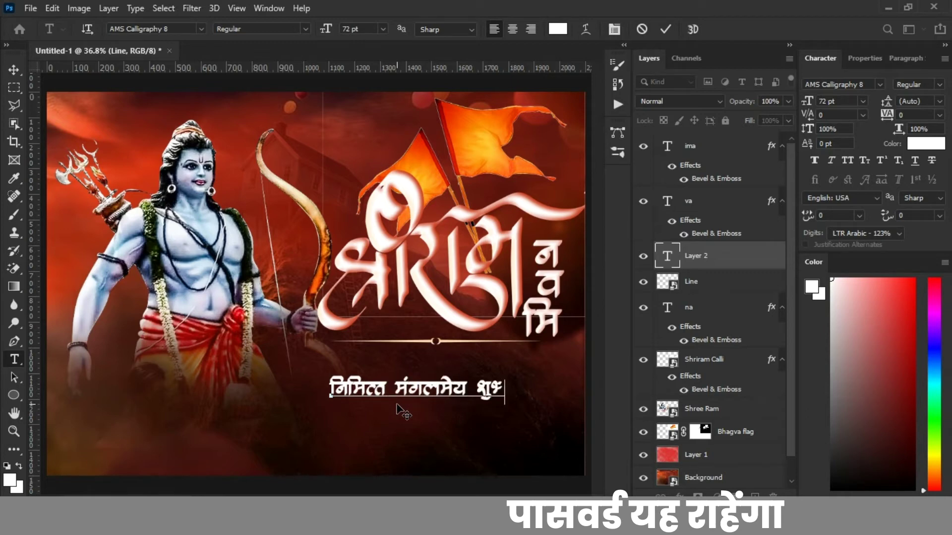
pyautogui.press('v')
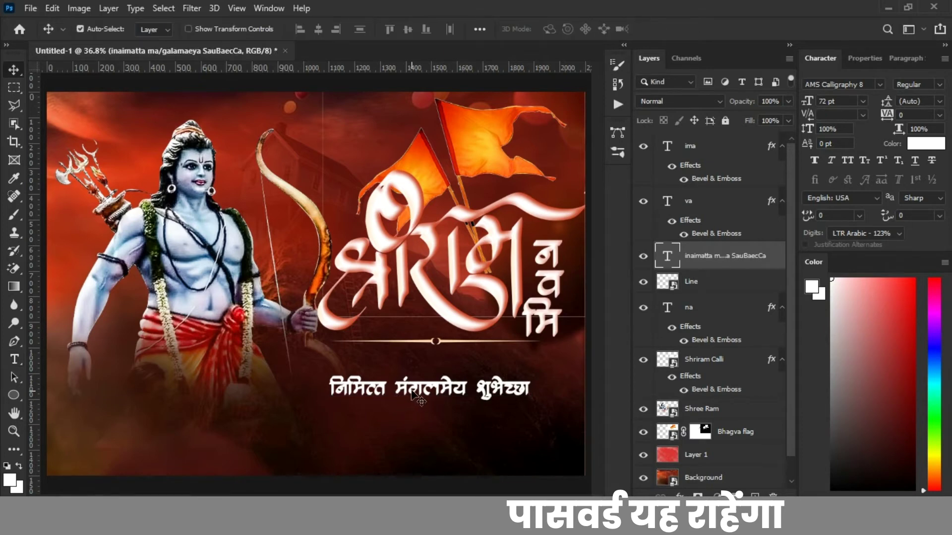
# - Move the greeting text up under the decorative line and enlarge it to 82.43 pt
pyautogui.moveTo(397, 401); pyautogui.dragTo(408, 375)
pyautogui.hotkey('ctrl', 't')
pyautogui.moveTo(341, 378)
pyautogui.mouseDown()
pyautogui.moveTo(312, 387)
pyautogui.moveTo(365, 405)
pyautogui.mouseUp()
pyautogui.press('Return')
# - Apply an Outer Glow style to the greeting text
pyautogui.click(679, 495)
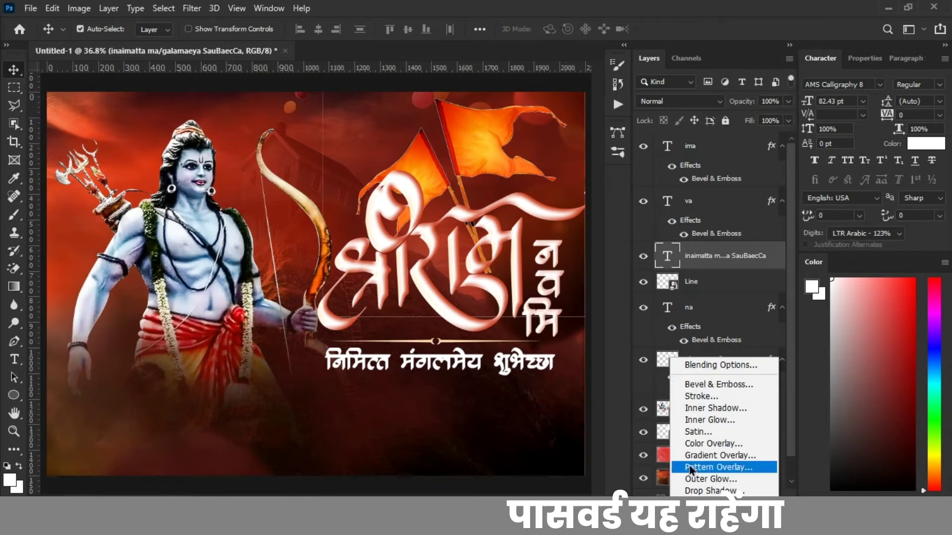
pyautogui.click(692, 480)
pyautogui.click(651, 202)
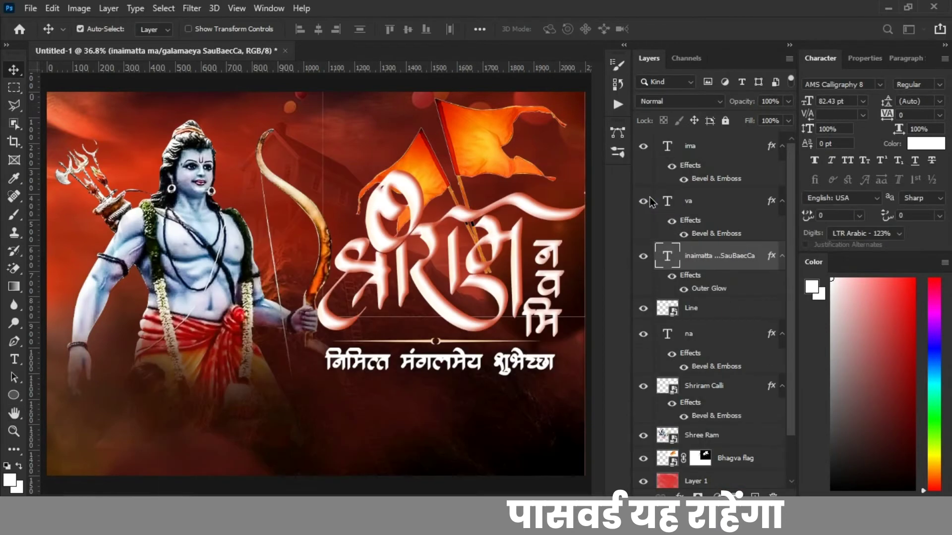
# - Apply a reversed radial Gradient Overlay from red to cream to the calligraphy, at 152° angle and 56% scale
pyautogui.click(501, 229)
pyautogui.click(518, 252)
pyautogui.click(680, 495)
pyautogui.click(690, 455)
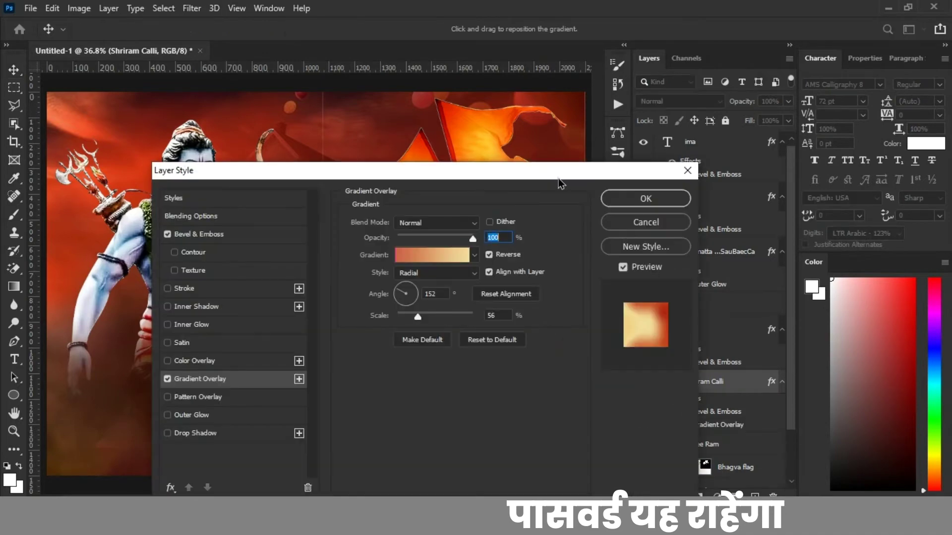
pyautogui.moveTo(512, 172); pyautogui.dragTo(773, 42)
pyautogui.click(927, 63)
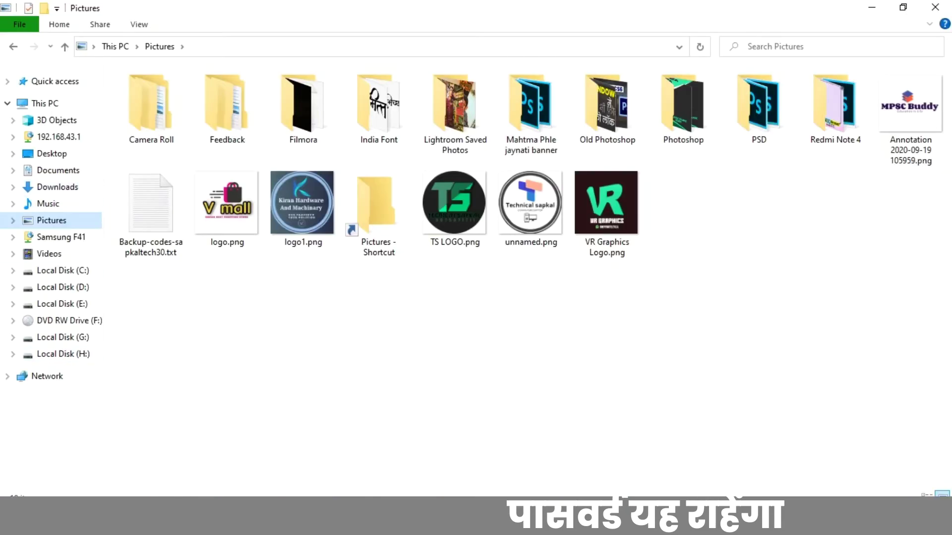
# - Place the TS Copyright logo from the Pictures folders and shrink it into the banner's lower-left corner
pyautogui.doubleClick(606, 106)
pyautogui.press('t')
pyautogui.moveTo(213, 219); pyautogui.dragTo(144, 396)
pyautogui.moveTo(573, 92); pyautogui.dragTo(111, 407)
pyautogui.press('Return')
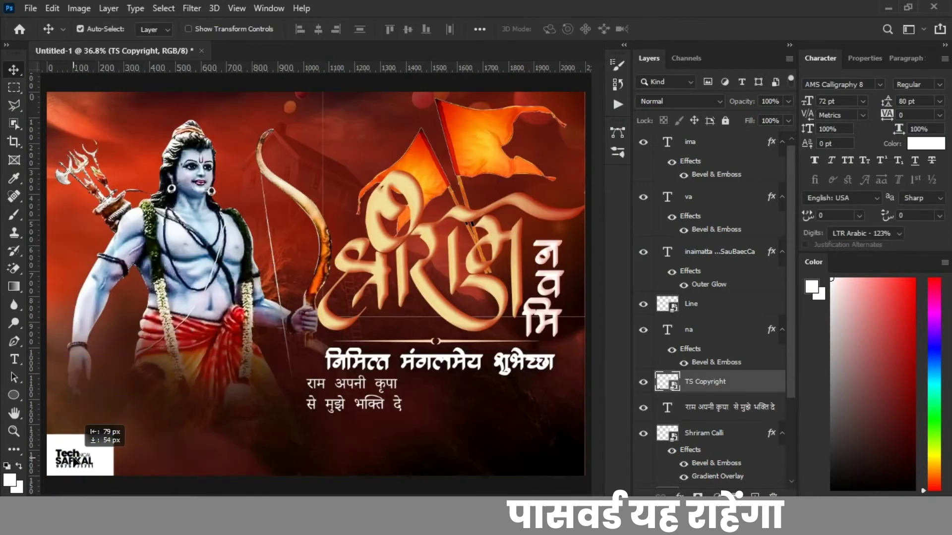
# - Invert the TS Copyright logo's colors and set its blend mode to Screen
pyautogui.click(679, 102)
pyautogui.click(649, 155)
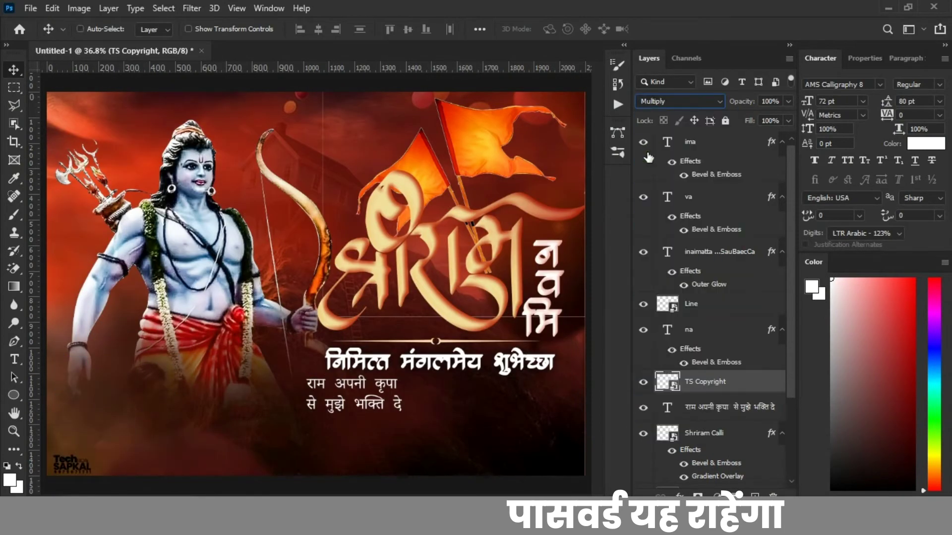
pyautogui.hotkey('ctrl', 'i')
pyautogui.click(679, 102)
pyautogui.click(654, 212)
# - Reposition and slightly enlarge the TS Copyright logo in the banner's lower-left corner
pyautogui.moveTo(200, 438); pyautogui.dragTo(182, 441)
pyautogui.hotkey('ctrl', 't')
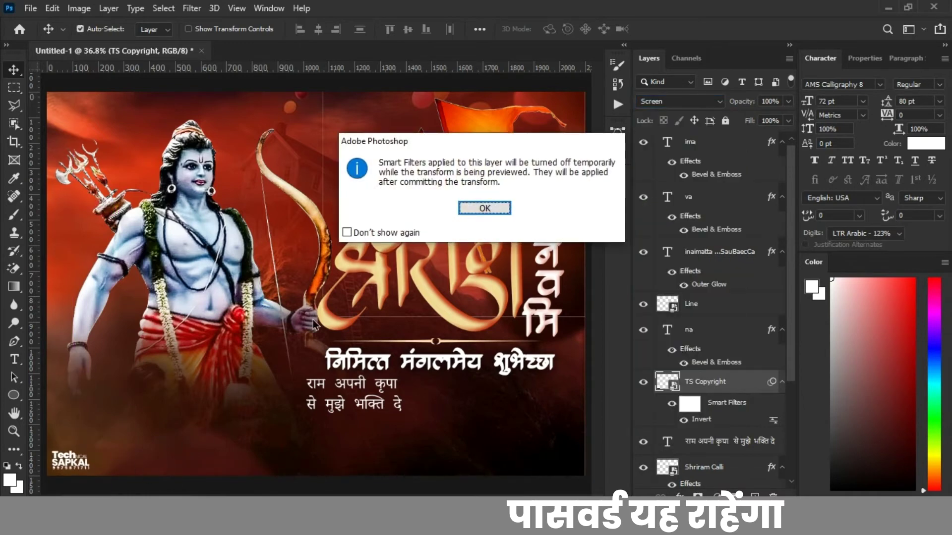
pyautogui.click(504, 204)
pyautogui.moveTo(112, 434); pyautogui.dragTo(124, 425)
pyautogui.press('Return')
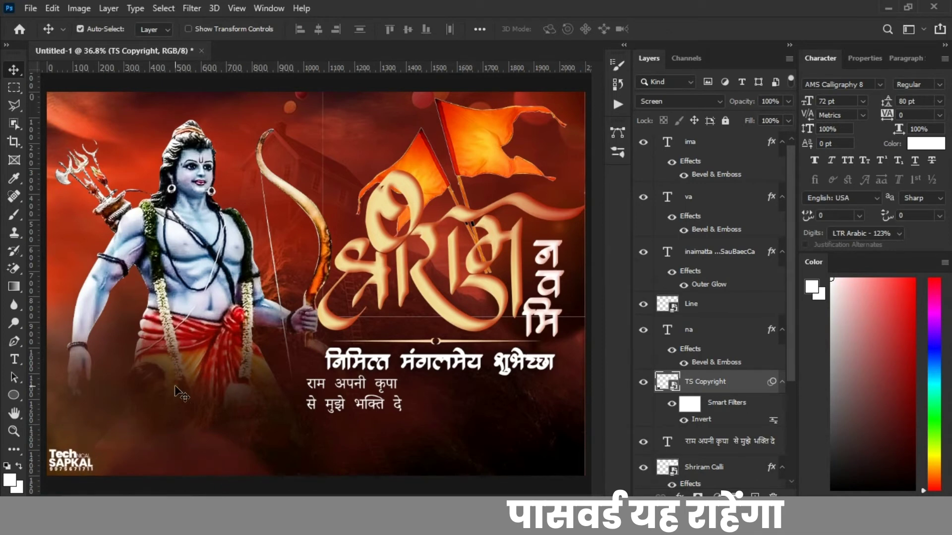
# - Paste the quote "राम अपनी कृपा से मुझे भक्ति दे; राम अपनी कृपा से मुझे शक्ति दे" below the greeting and delete its trailing web address
pyautogui.hotkey('ctrl', 'v')
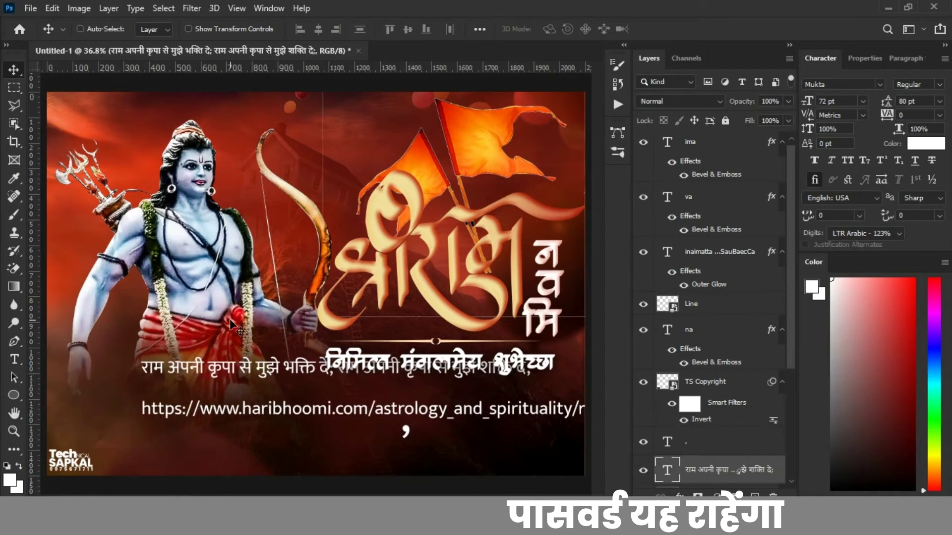
pyautogui.moveTo(273, 251); pyautogui.dragTo(251, 281)
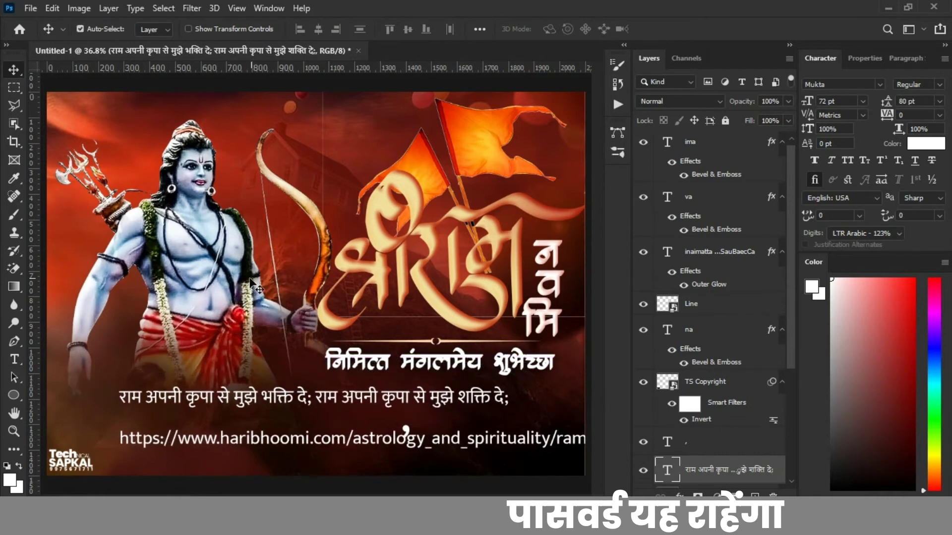
pyautogui.press('t')
pyautogui.click(510, 398)
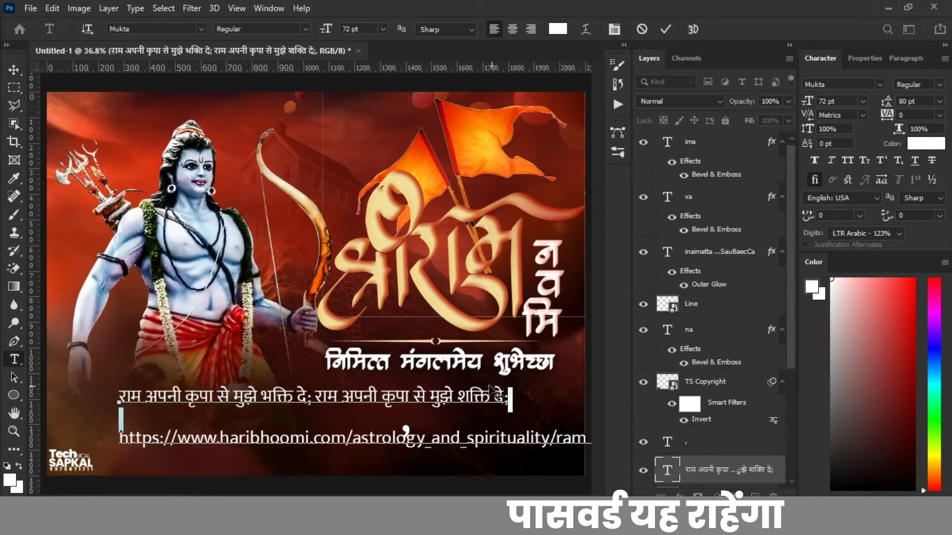
pyautogui.press('Delete')
pyautogui.press('Delete')
pyautogui.press('Delete')
pyautogui.press('Delete')
pyautogui.press('Delete')
pyautogui.press('Delete')
pyautogui.press('Delete')
pyautogui.press('Delete')
pyautogui.press('Delete')
pyautogui.press('Delete')
pyautogui.press('Delete')
pyautogui.press('Delete')
pyautogui.press('Delete')
pyautogui.press('Delete')
pyautogui.press('Delete')
pyautogui.press('Delete')
pyautogui.press('Delete')
pyautogui.press('Delete')
pyautogui.press('Delete')
pyautogui.press('Delete')
pyautogui.press('Delete')
pyautogui.press('Delete')
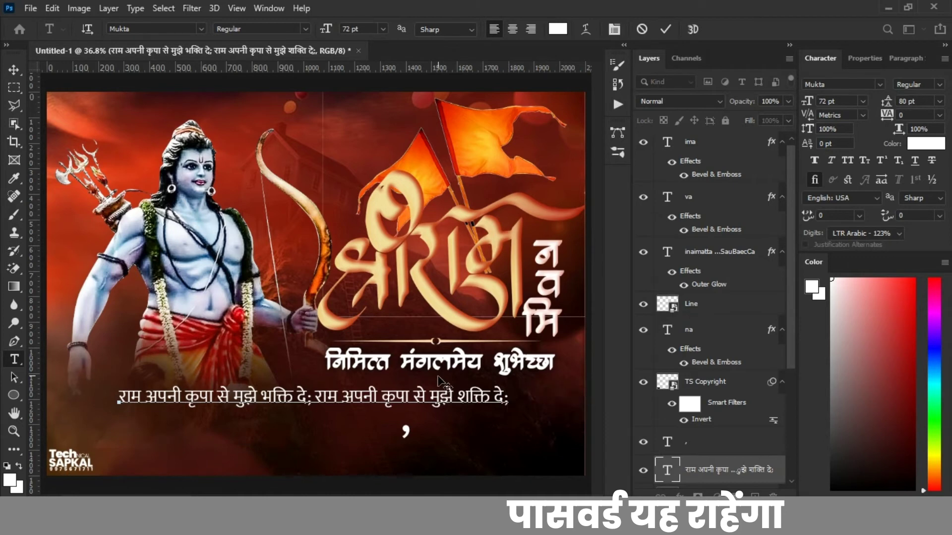
# - Split the quote into two lines and enlarge it to 100.05 pt beneath the greeting text
pyautogui.press('Return')
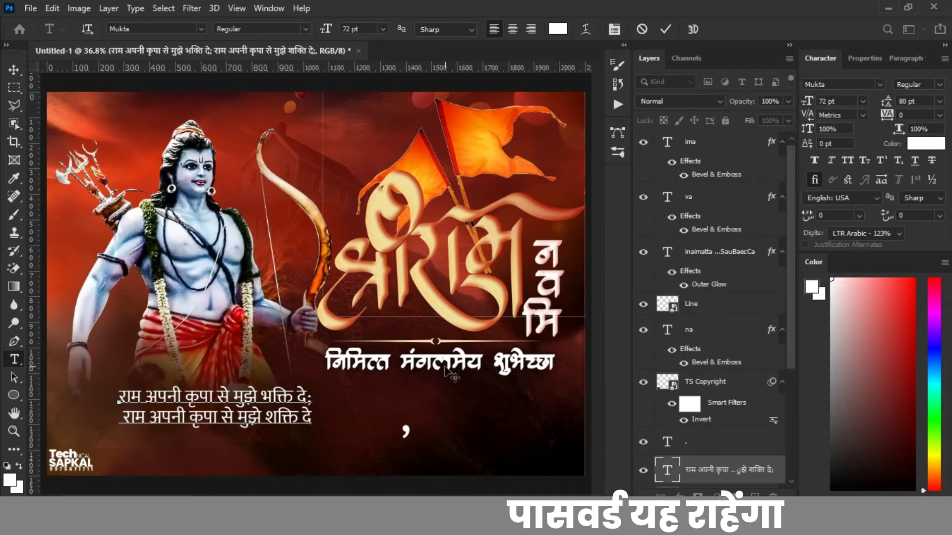
pyautogui.hotkey('ctrl', 'Return')
pyautogui.press('v')
pyautogui.moveTo(283, 398); pyautogui.dragTo(498, 395)
pyautogui.hotkey('ctrl', 't')
pyautogui.moveTo(516, 437); pyautogui.dragTo(590, 461)
pyautogui.moveTo(543, 430); pyautogui.dragTo(513, 430)
pyautogui.press('Return')
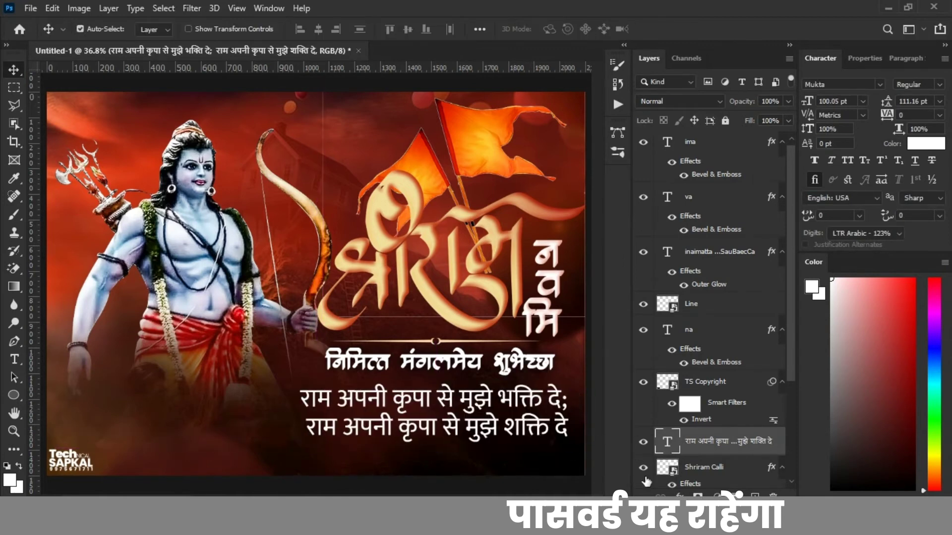
# - Add a Gradient Overlay style to the two-line quote
pyautogui.click(680, 495)
pyautogui.click(715, 450)
pyautogui.click(685, 119)
pyautogui.click(610, 292)
pyautogui.moveTo(599, 293); pyautogui.dragTo(612, 292)
pyautogui.click(390, 350)
pyautogui.moveTo(640, 160)
pyautogui.mouseDown()
pyautogui.moveTo(660, 192)
pyautogui.moveTo(674, 171)
pyautogui.mouseUp()
pyautogui.click(894, 114)
pyautogui.click(610, 292)
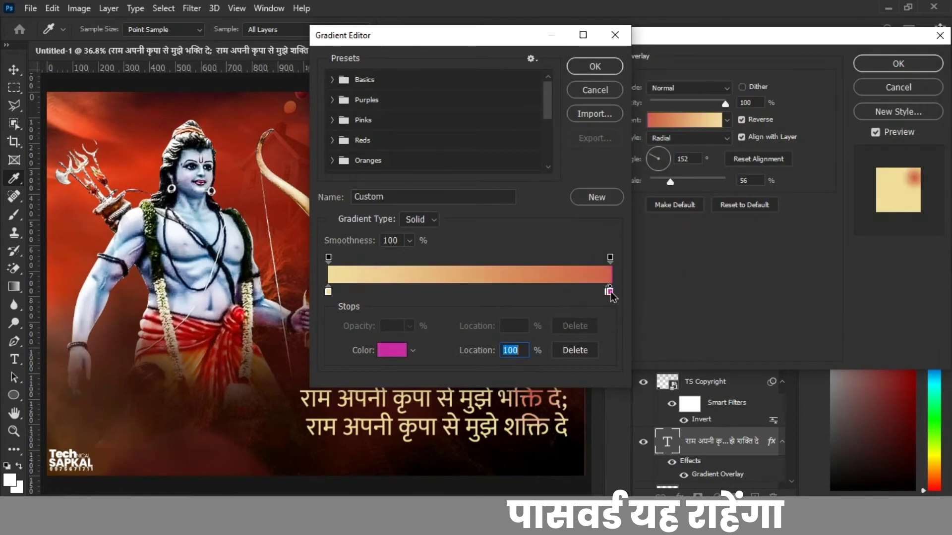
pyautogui.click(392, 350)
pyautogui.moveTo(689, 196); pyautogui.dragTo(757, 96)
pyautogui.click(484, 426)
pyautogui.click(480, 416)
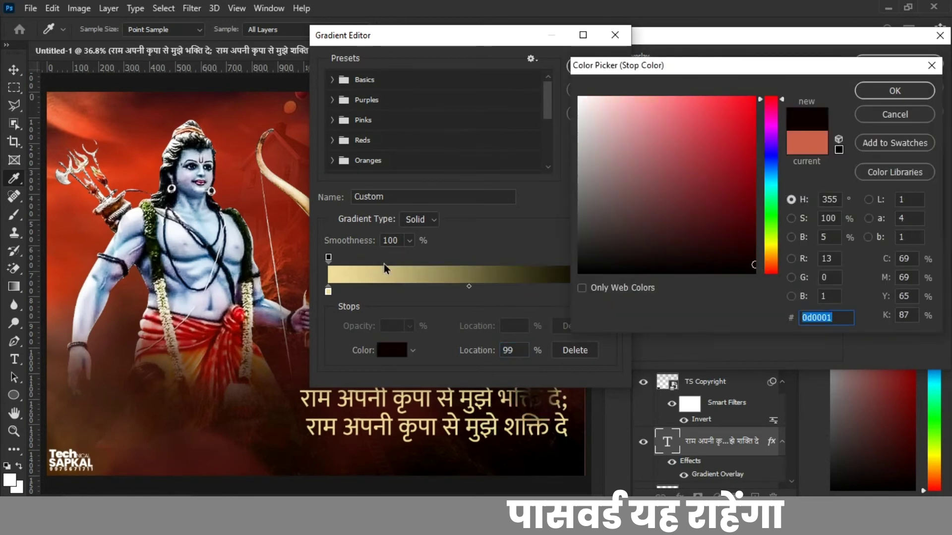
pyautogui.click(882, 114)
pyautogui.moveTo(609, 293); pyautogui.dragTo(486, 293)
pyautogui.click(605, 293)
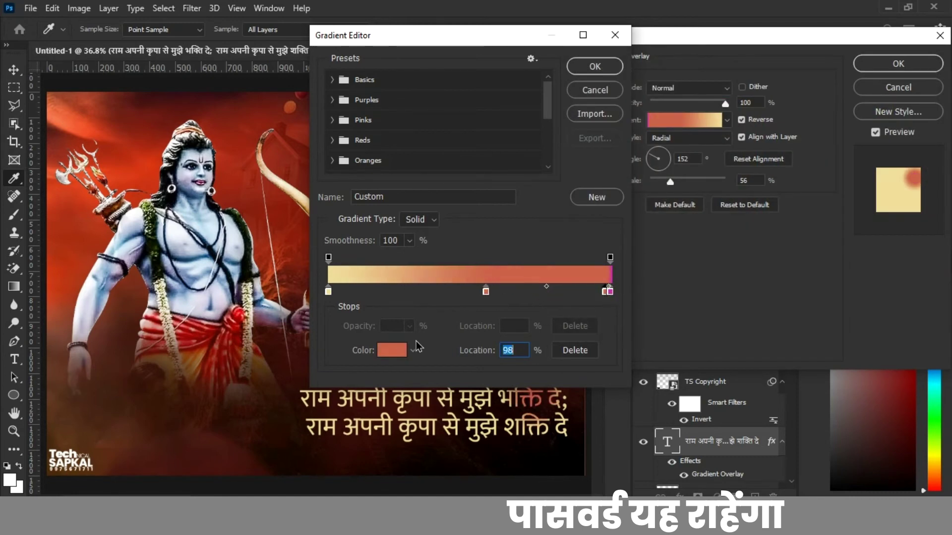
pyautogui.click(392, 350)
pyautogui.click(722, 238)
pyautogui.click(771, 272)
pyautogui.click(771, 246)
pyautogui.click(751, 100)
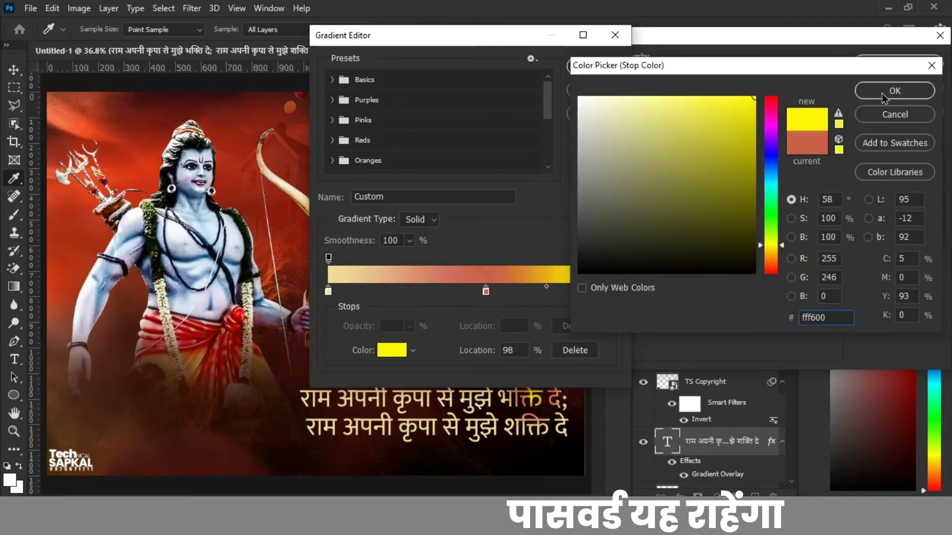
pyautogui.click(882, 94)
pyautogui.click(614, 90)
pyautogui.click(681, 124)
pyautogui.click(610, 291)
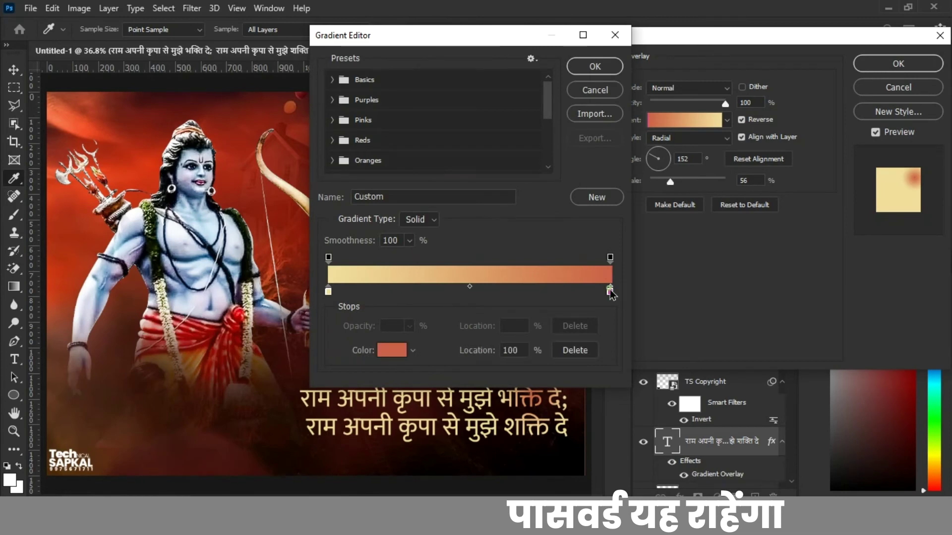
pyautogui.click(598, 86)
pyautogui.click(683, 121)
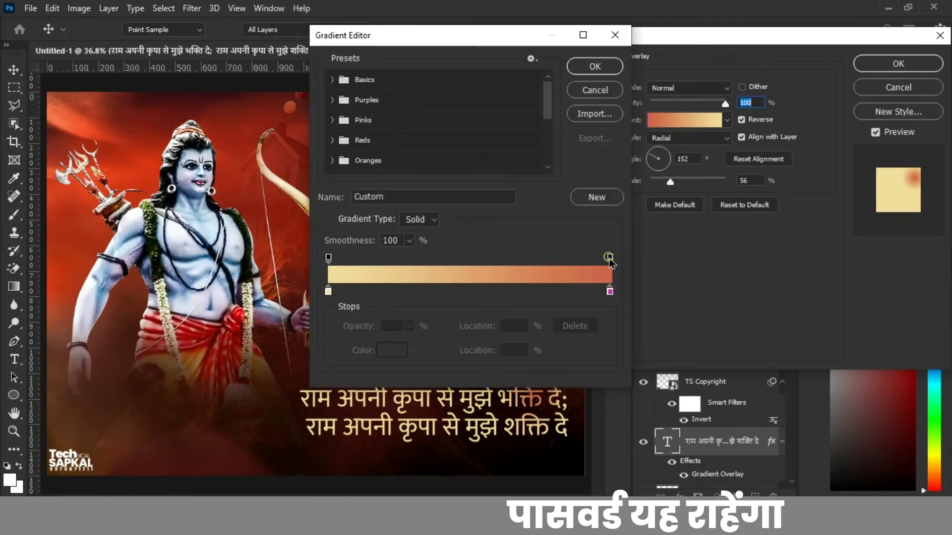
pyautogui.click(610, 258)
pyautogui.click(610, 292)
pyautogui.click(391, 350)
pyautogui.write('ff2f00')
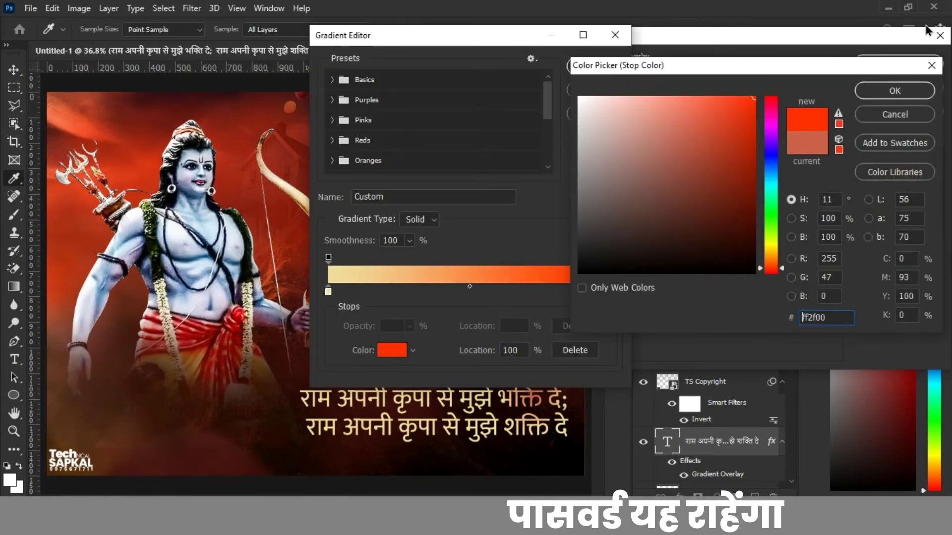
pyautogui.click(884, 115)
pyautogui.click(596, 90)
# - Finish the quote's gradient overlay in gold tones and add a Bevel & Emboss style to the quote
pyautogui.click(898, 64)
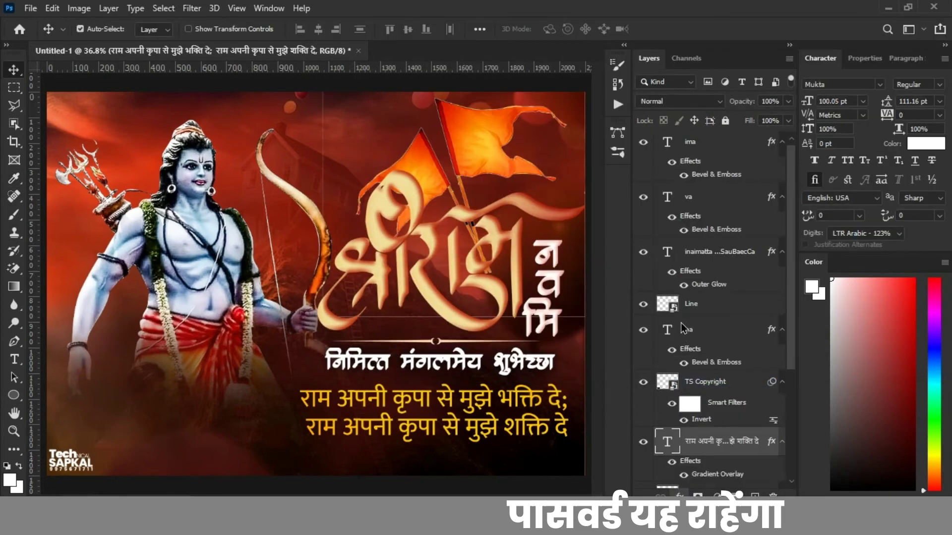
pyautogui.click(682, 328)
pyautogui.click(897, 65)
# - Apply an Inner Bevel to the greeting text with 428% depth, 3 px size and 16 px soften
pyautogui.click(553, 365)
pyautogui.click(702, 384)
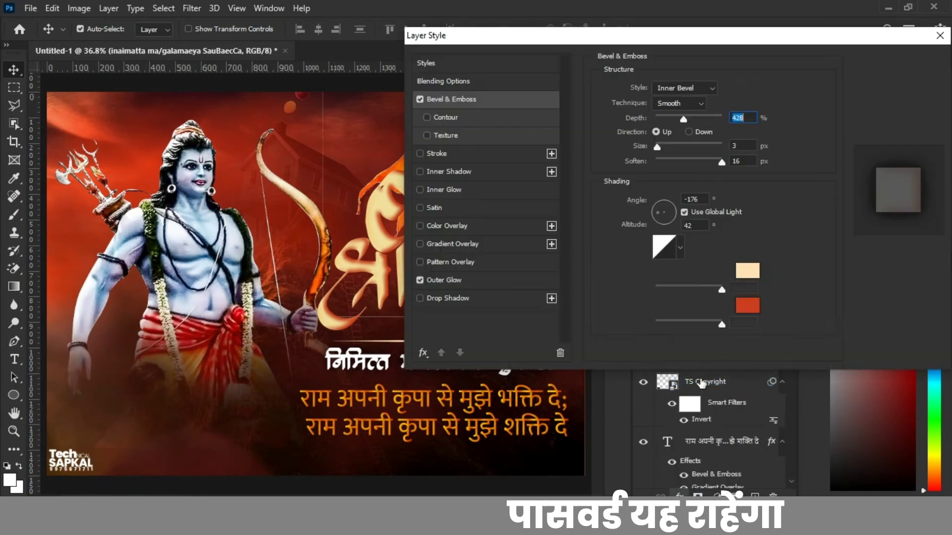
pyautogui.click(898, 67)
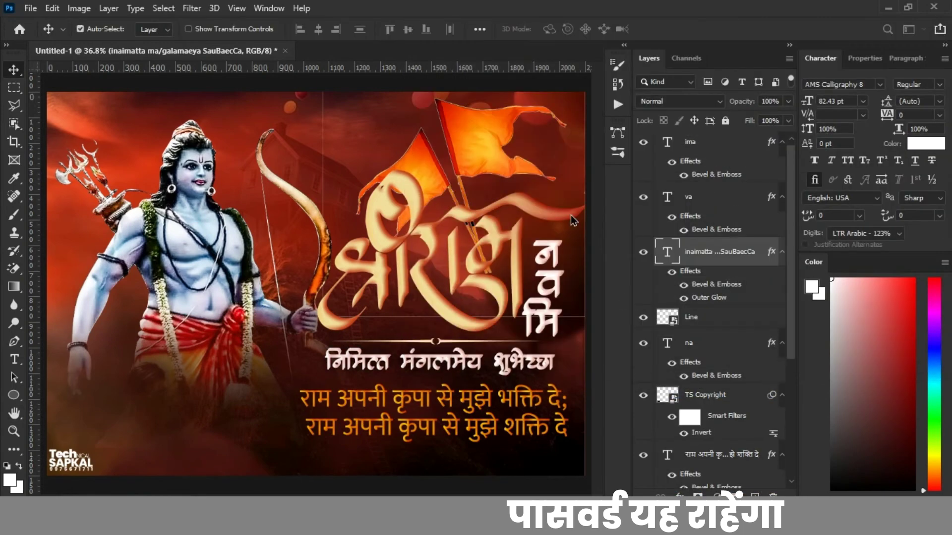
# - Change the greeting text's fill colour to bright orange
pyautogui.click(926, 144)
pyautogui.click(449, 125)
pyautogui.click(894, 91)
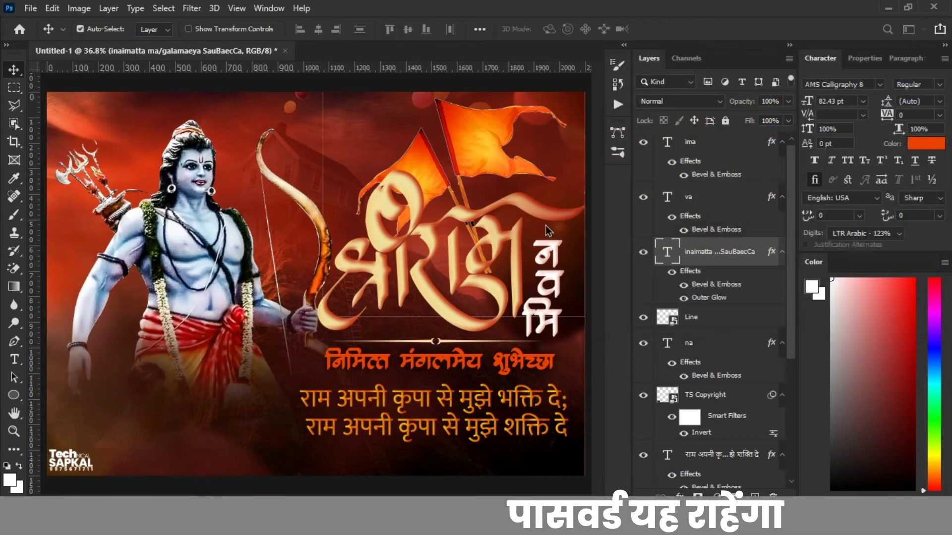
# - Add a white Stroke of 4 px to the greeting text, positioned outside at 100% opacity
pyautogui.click(681, 493)
pyautogui.click(714, 397)
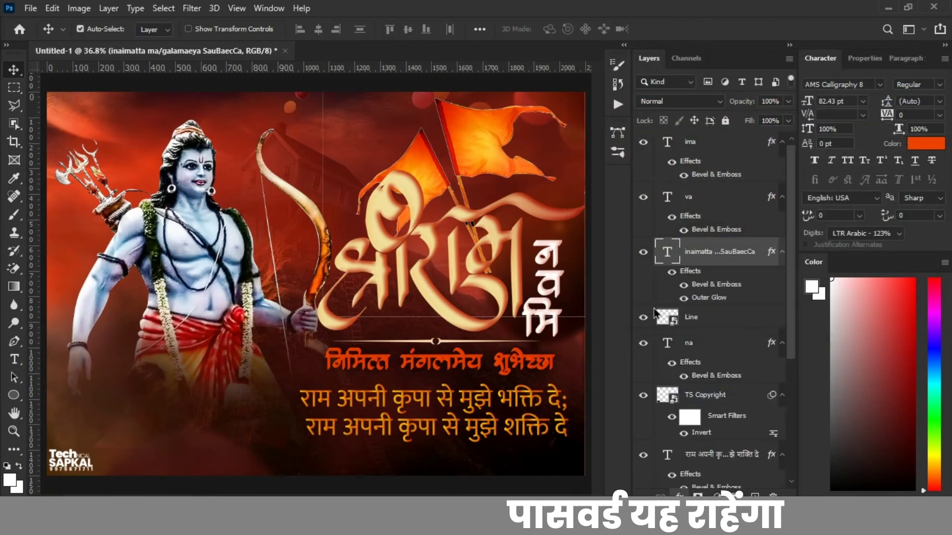
pyautogui.click(628, 185)
pyautogui.click(578, 97)
pyautogui.click(892, 91)
pyautogui.click(893, 91)
pyautogui.moveTo(651, 88); pyautogui.dragTo(653, 88)
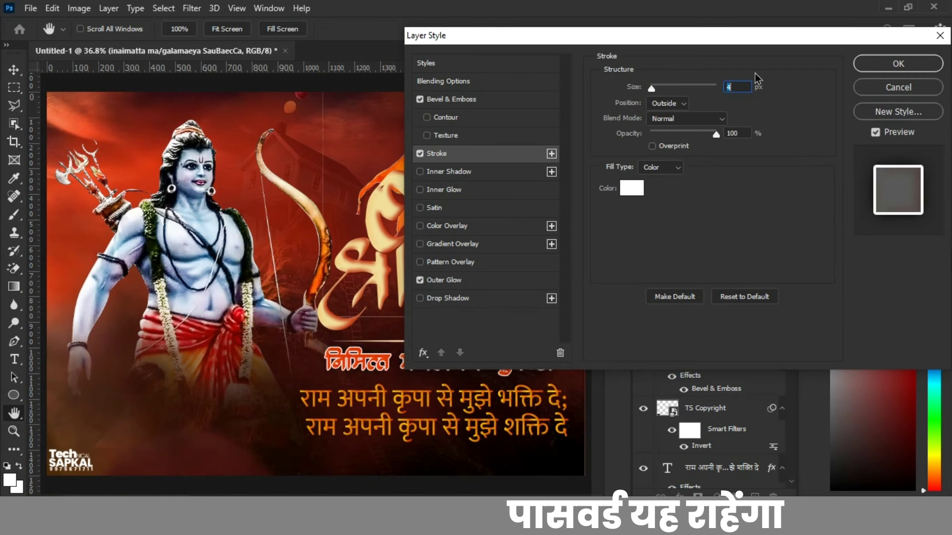
pyautogui.click(917, 61)
# - Enlarge the greeting text to 92.23 pt and shift it sideways to centre it beneath the divider line
pyautogui.hotkey('ctrl', 't')
pyautogui.moveTo(325, 376); pyautogui.dragTo(298, 382)
pyautogui.press('Return')
pyautogui.hotkey('shift', 'Right')
pyautogui.hotkey('shift', 'Right')
pyautogui.hotkey('shift', 'Right')
pyautogui.hotkey('shift', 'Right')
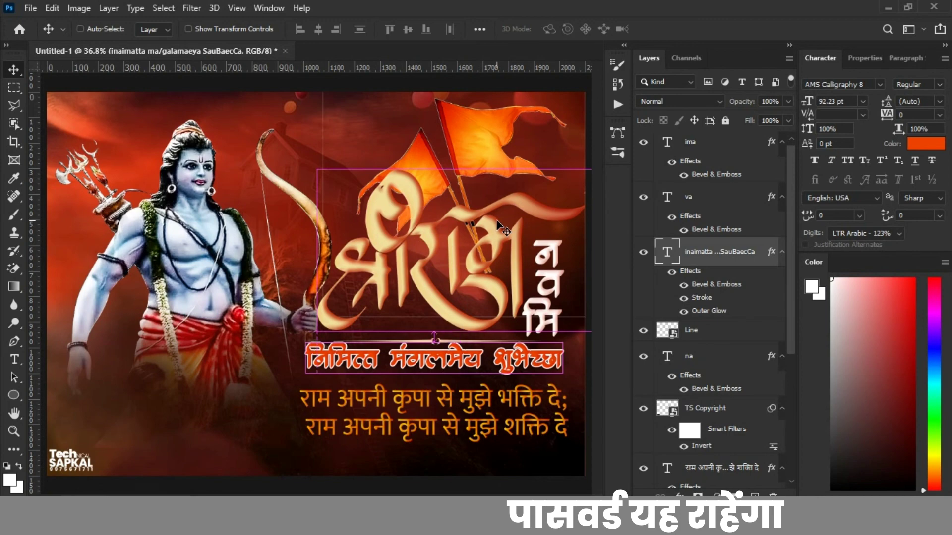
# - Save the banner in a folder on a local drive under the file name Export
pyautogui.hotkey('ctrl', 's')
pyautogui.click(622, 386)
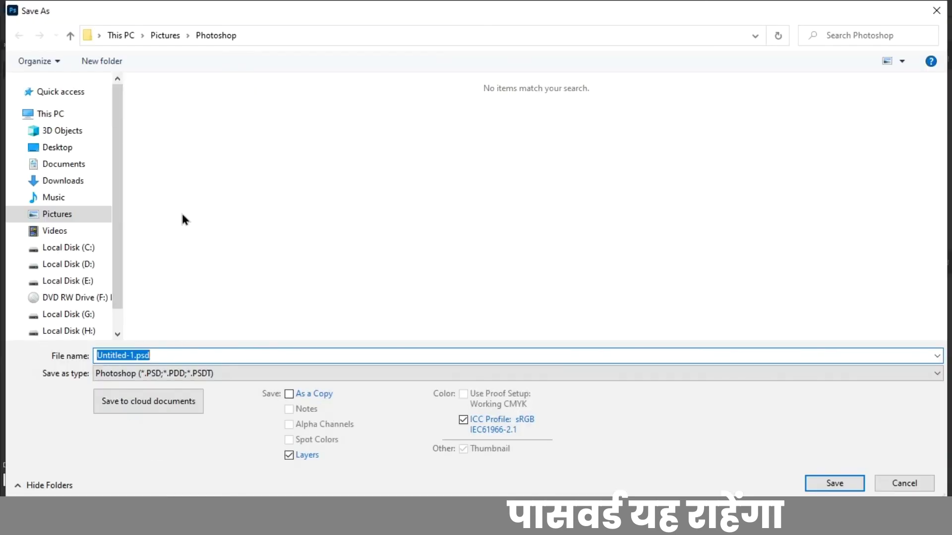
pyautogui.scroll(-2, 64, 224)
pyautogui.click(68, 303)
pyautogui.doubleClick(180, 248)
pyautogui.doubleClick(188, 101)
pyautogui.click(199, 353)
pyautogui.write('Export')
pyautogui.click(150, 373)
pyautogui.click(149, 317)
pyautogui.press('Return')
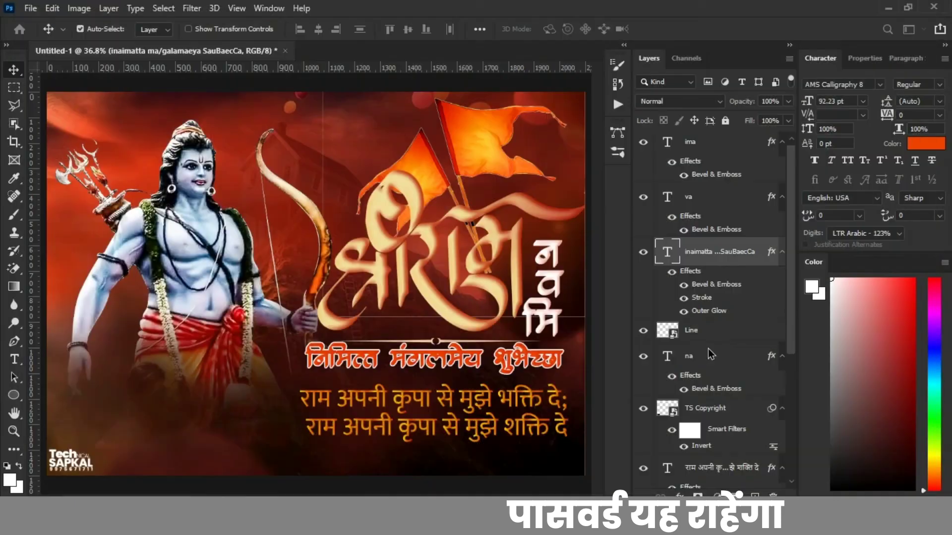
pyautogui.click(549, 155)
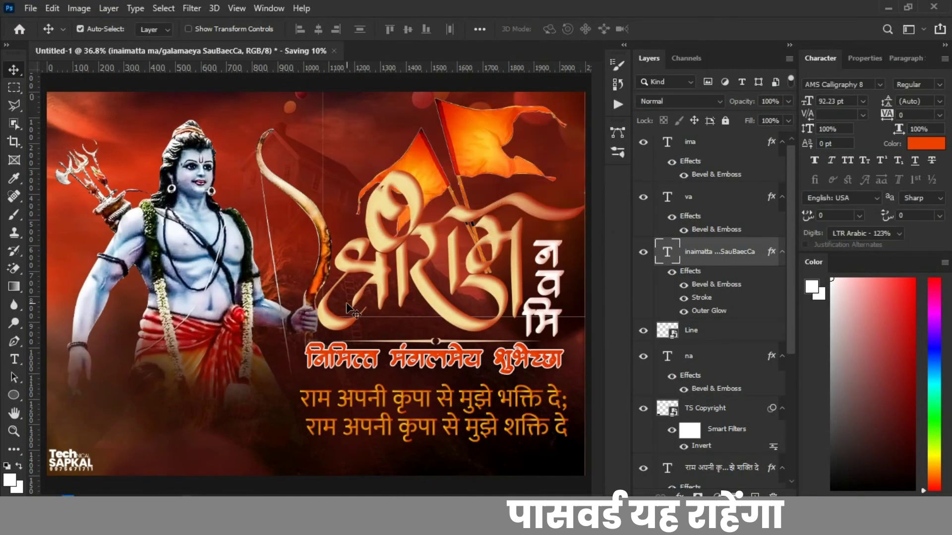